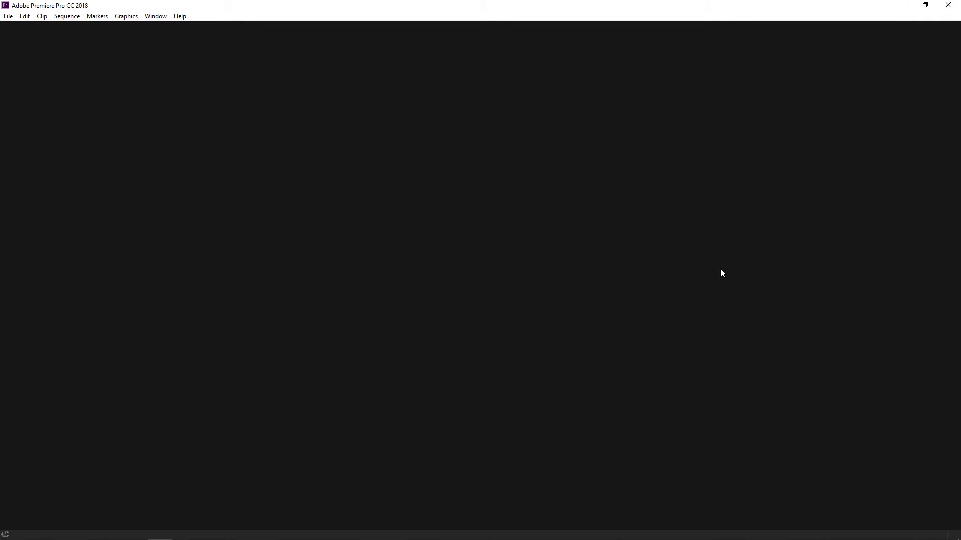
Step: Create a new project with the default name, location and settings
left_click(9, 16)
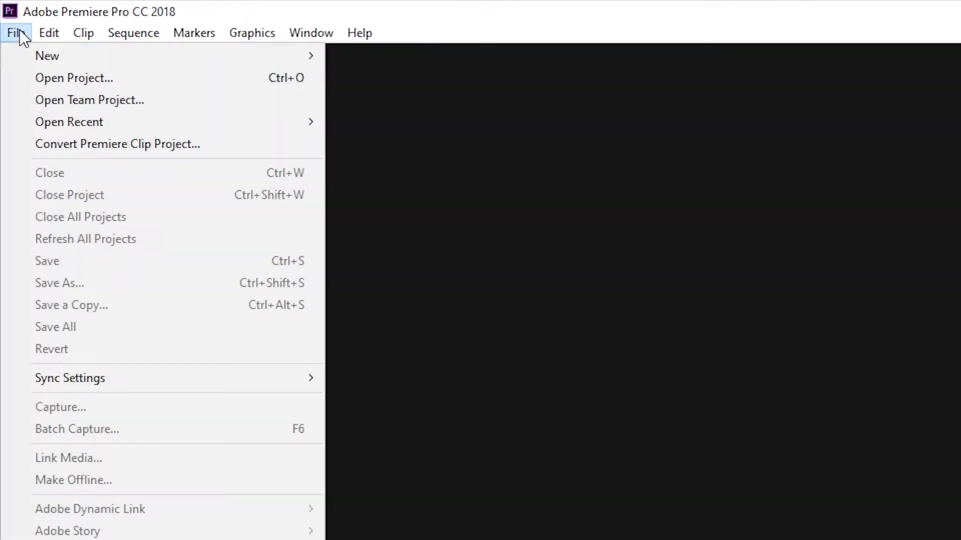
mouse_move(45, 58)
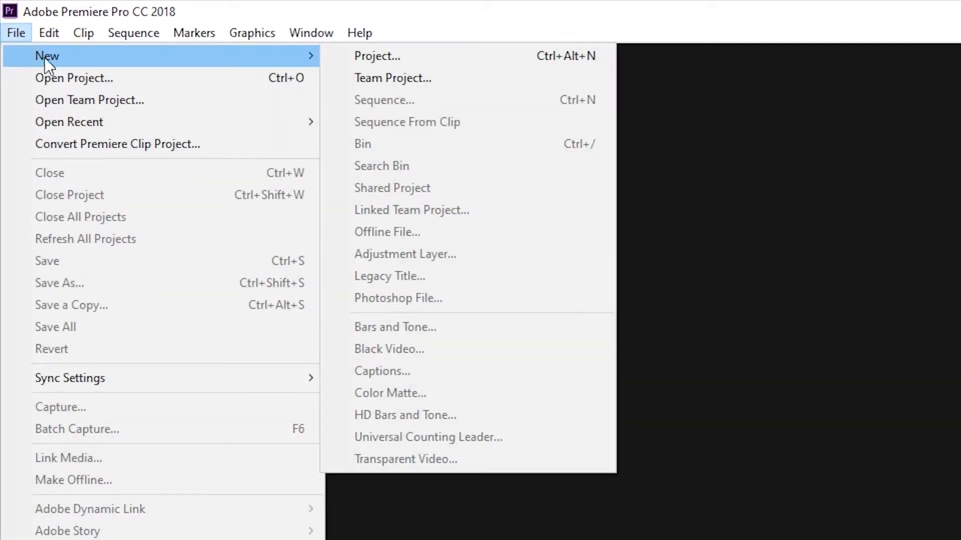
left_click(382, 58)
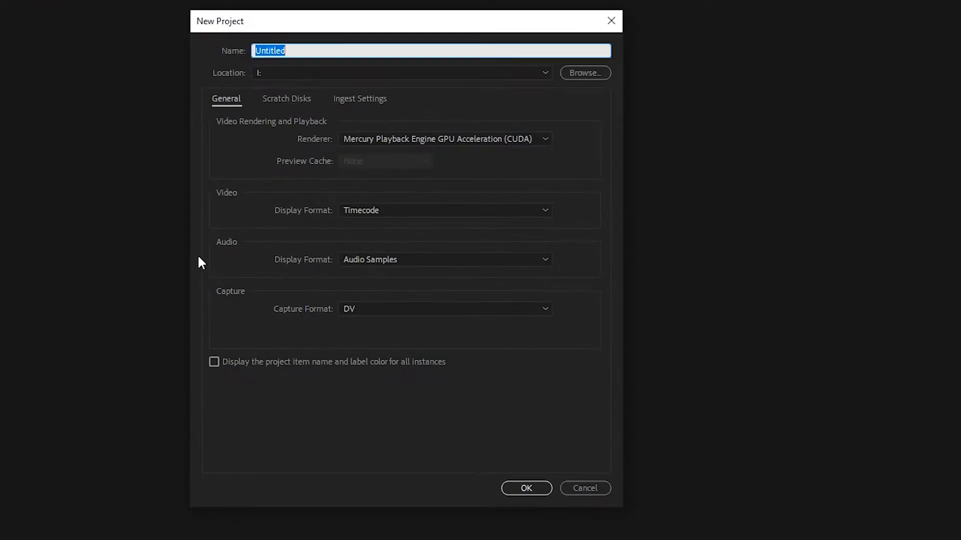
left_click(515, 489)
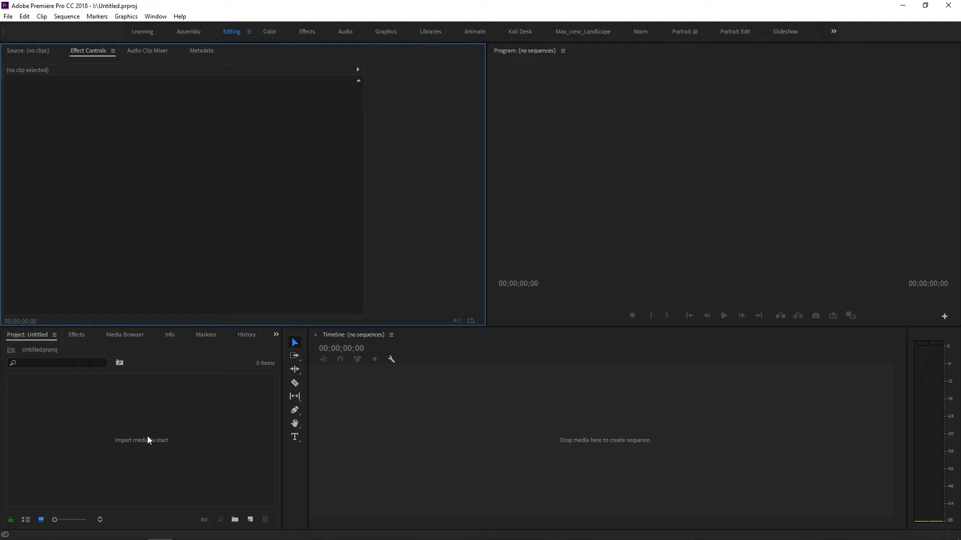
Step: Import collage.jpeg and guide.jpg from the "transform smooth zoom" folder into the project
right_click(140, 401)
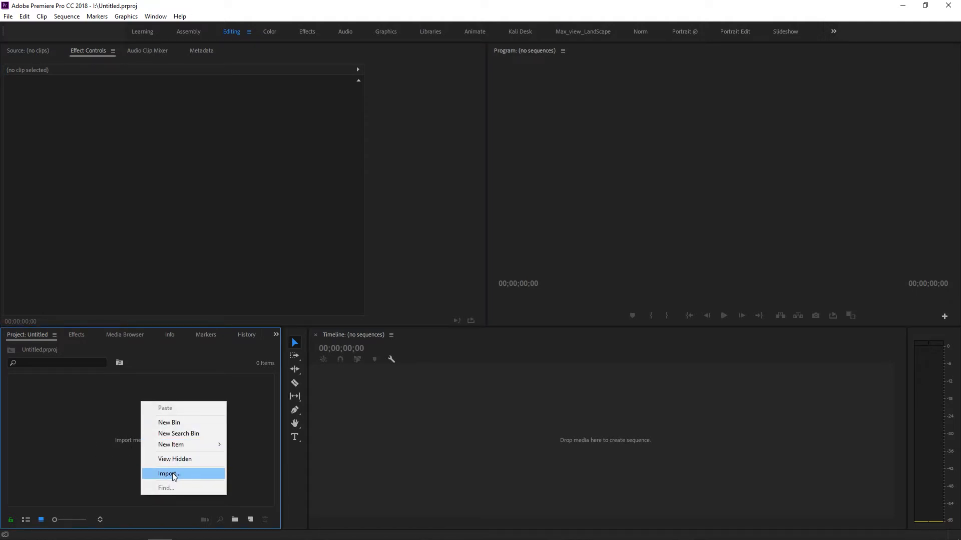
left_click(172, 474)
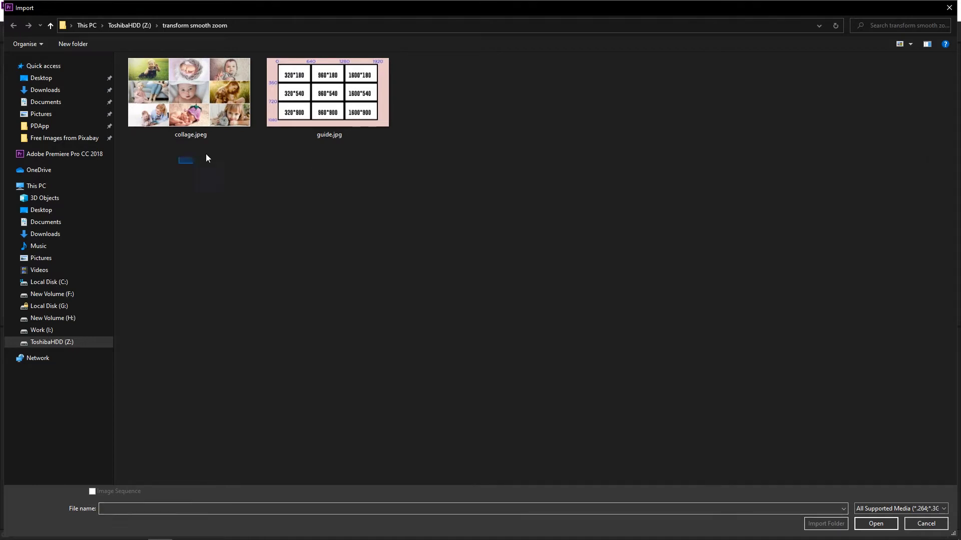
left_click_drag(189, 158, 404, 131)
left_click(870, 524)
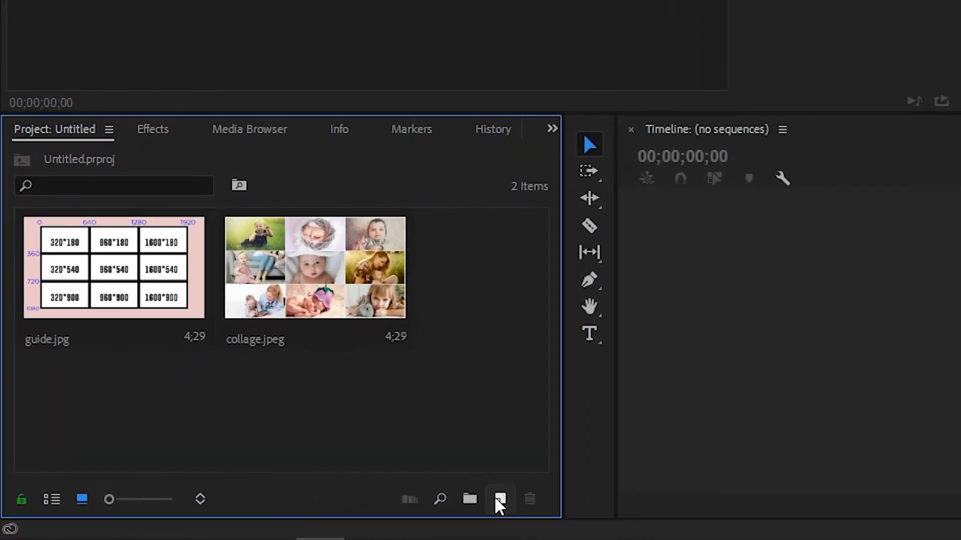
Step: Create a new sequence from the AVCHD 1080p30 preset with the default name
left_click(499, 498)
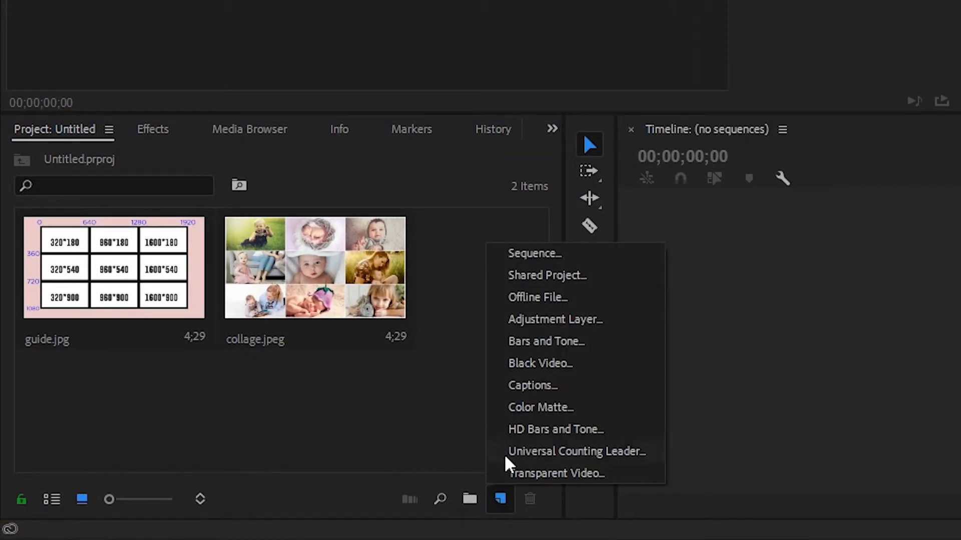
left_click(518, 254)
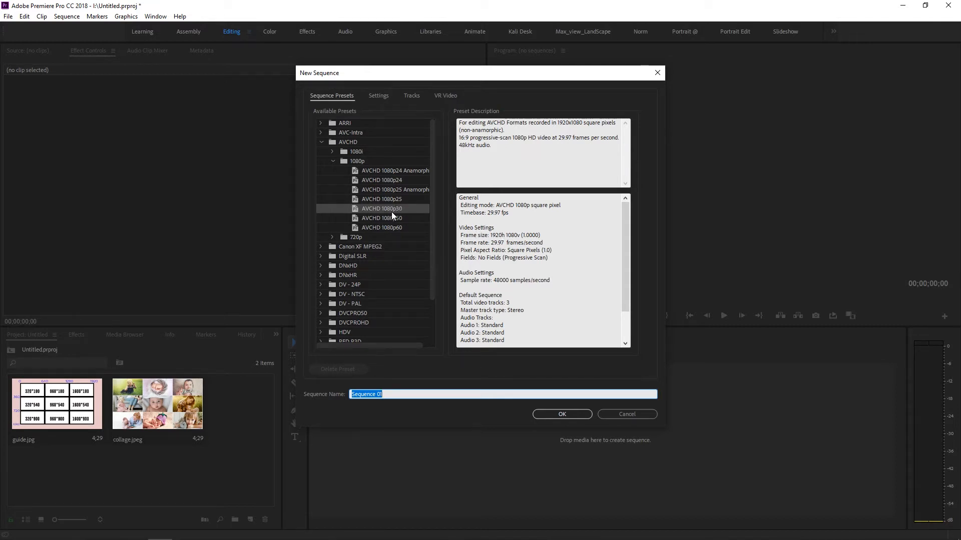
left_click(559, 415)
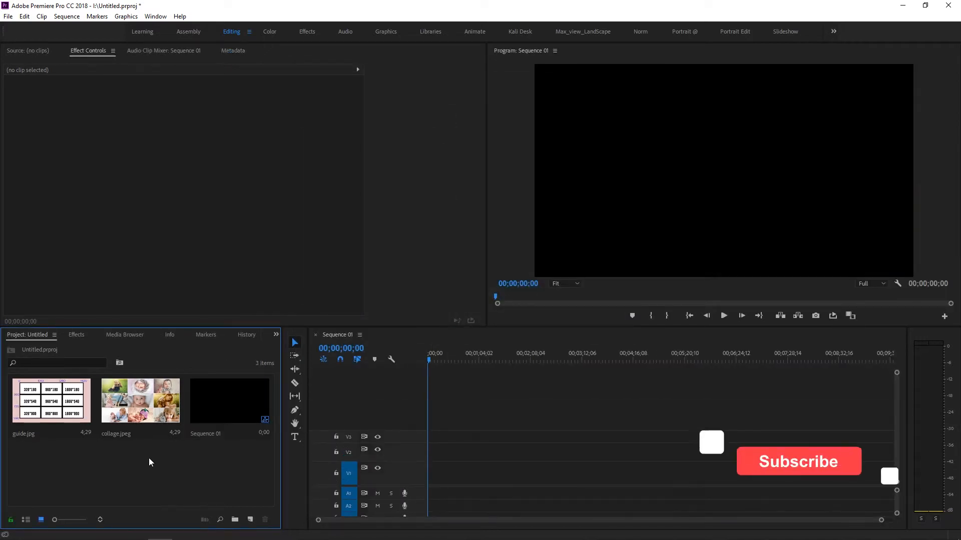
Step: Place collage.jpeg at the start of track V1 and extend the clip to about 20 seconds
left_click(140, 415)
left_click_drag(140, 416, 429, 475)
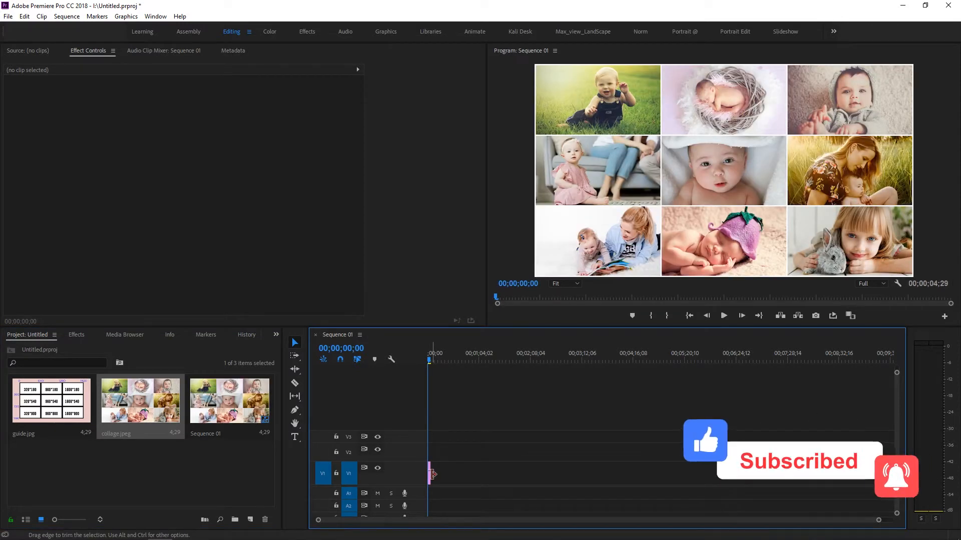
key("equal")
key("equal")
key("equal")
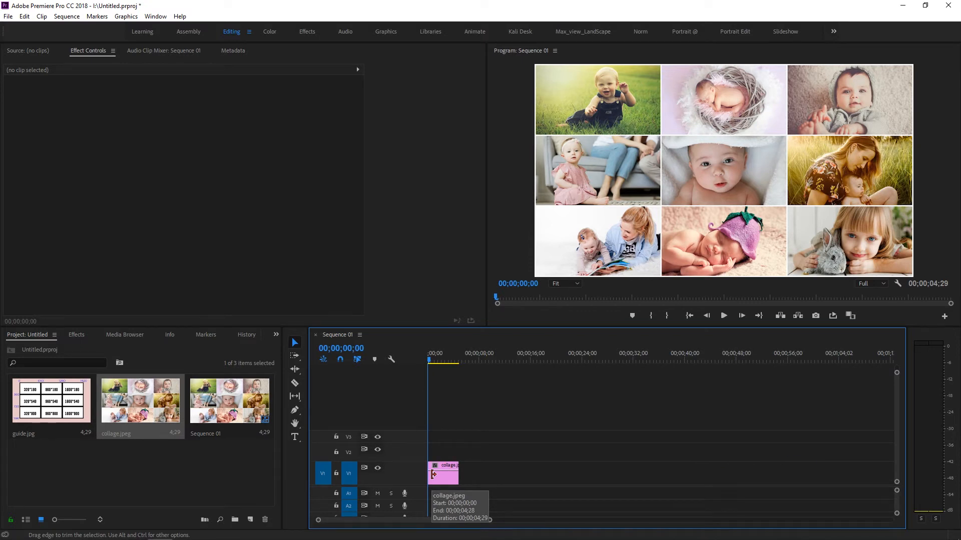
left_click_drag(459, 475, 559, 479)
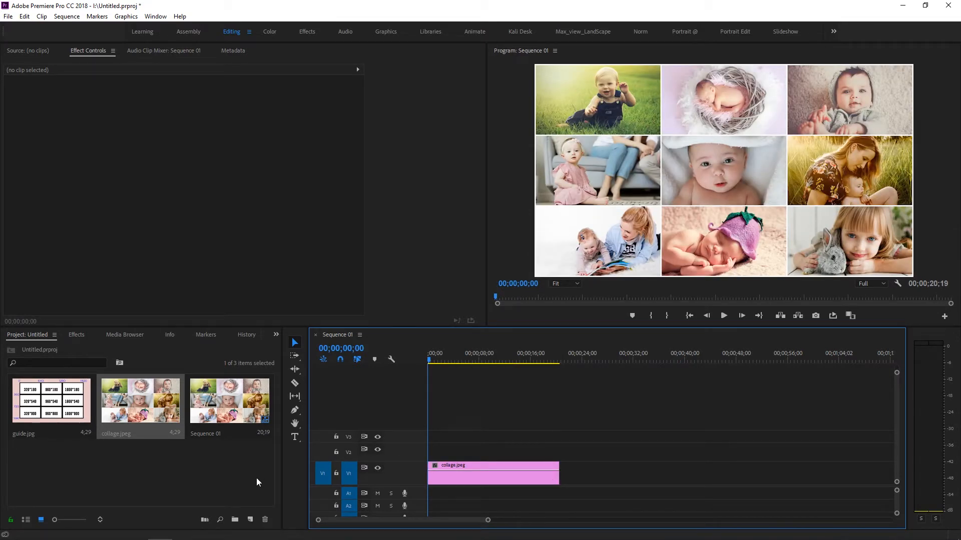
Step: Create a 1920 × 1080 adjustment layer at 29.97 fps with square pixels
left_click(250, 521)
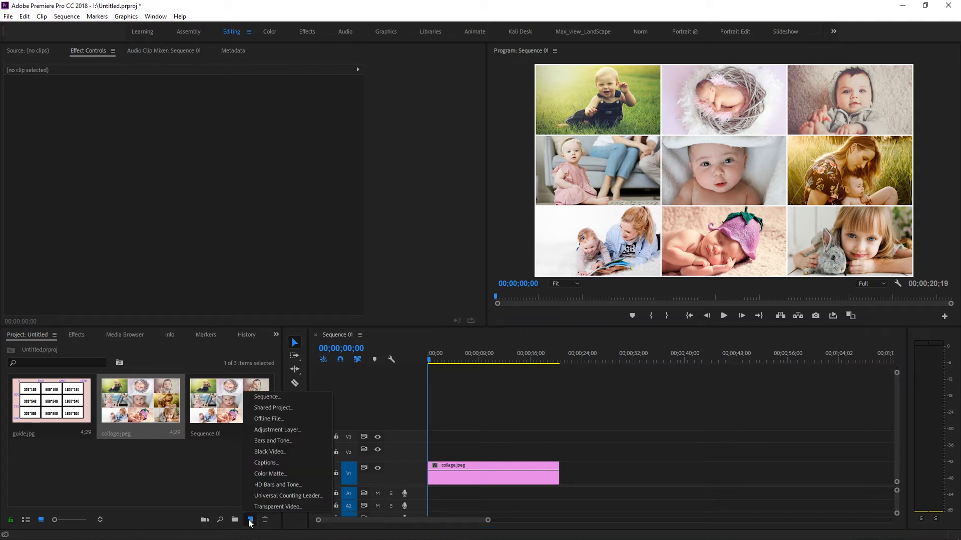
left_click(264, 431)
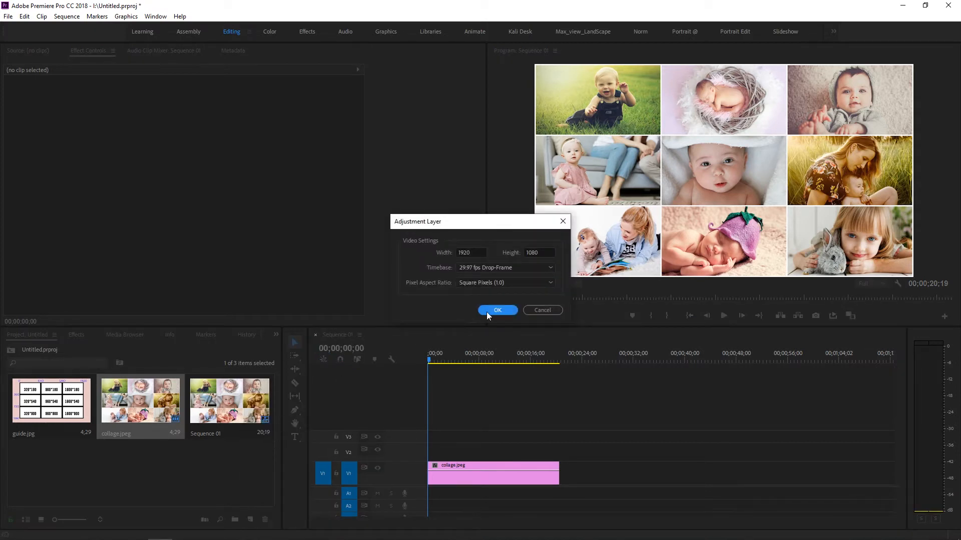
left_click(487, 312)
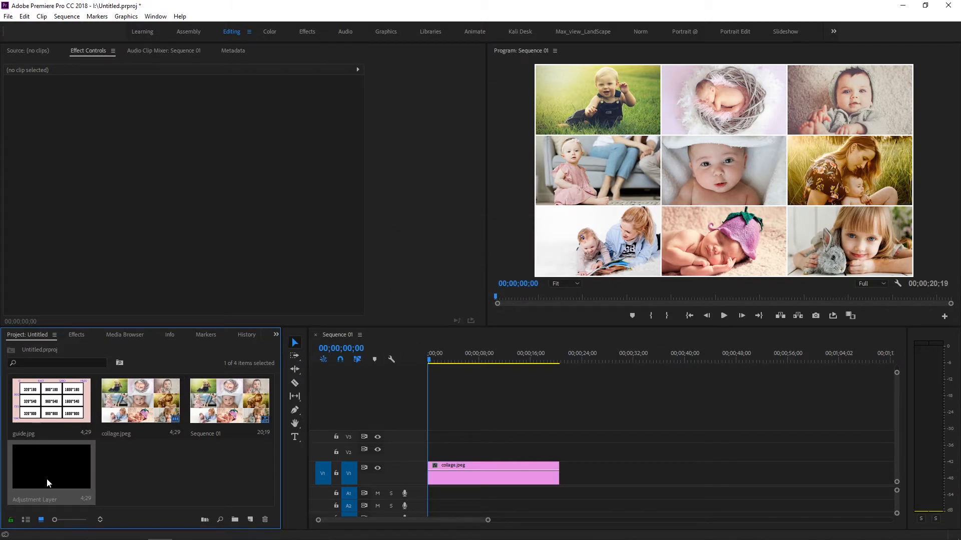
Step: Place the adjustment layer on V2 above the collage, extend it to the collage's full length, and enlarge the V2 track
left_click_drag(39, 476, 429, 453)
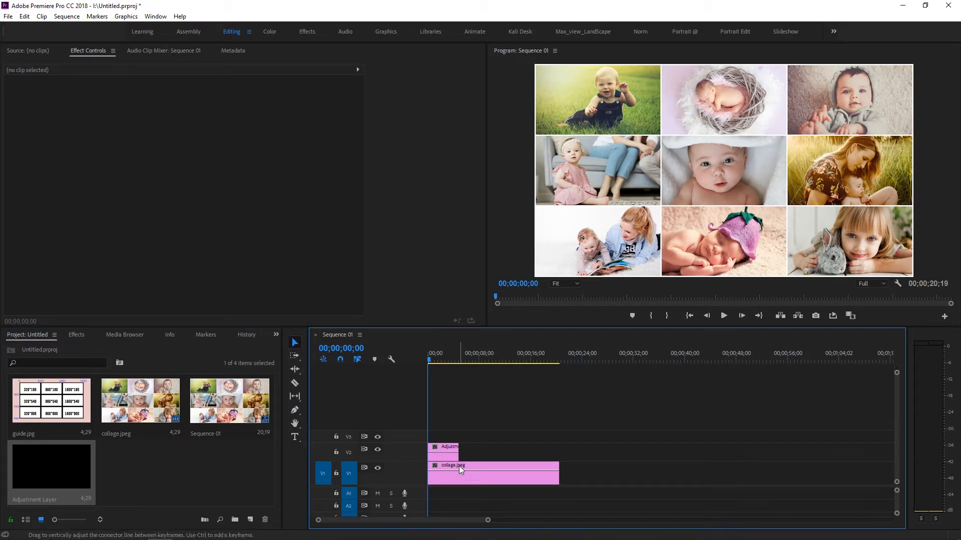
left_click_drag(461, 451, 559, 451)
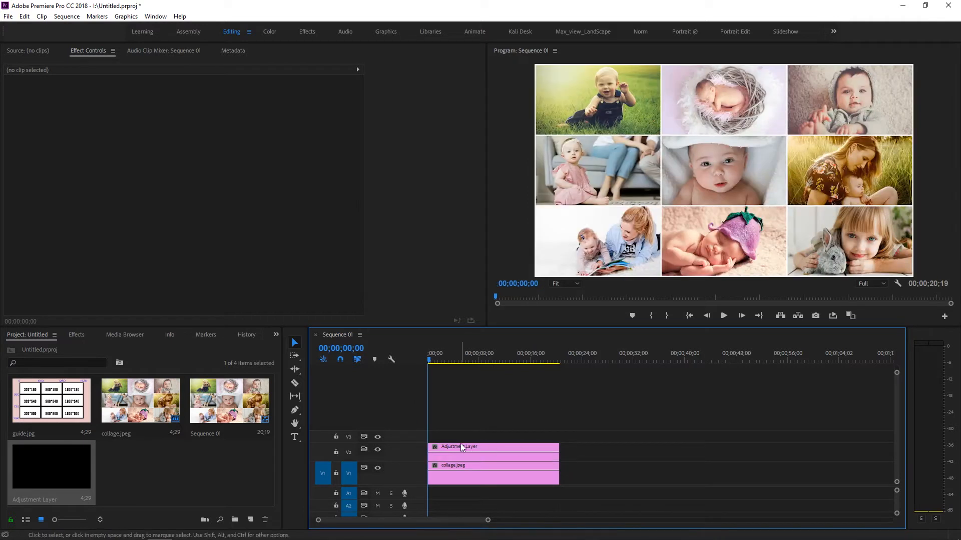
double_click(418, 445)
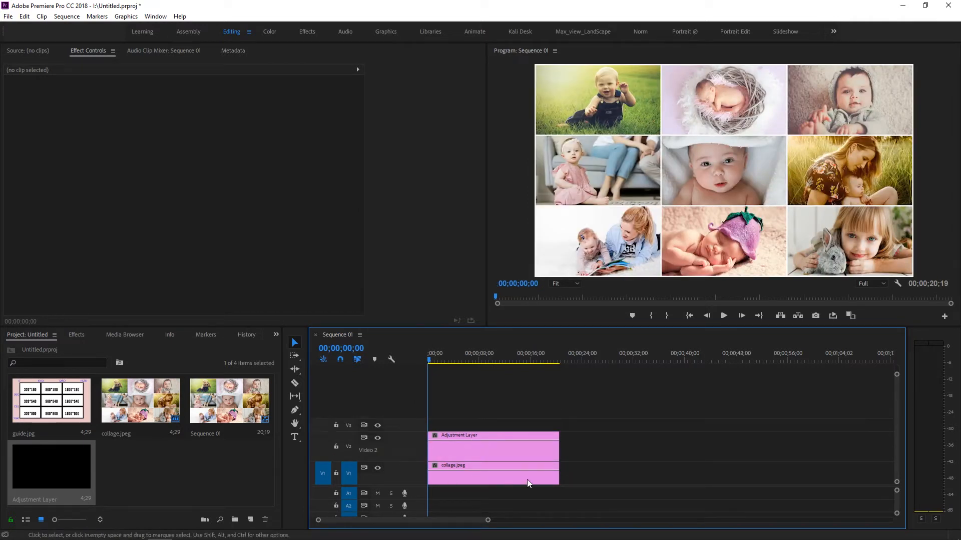
Step: Open guide.jpg in the Source monitor and dock that monitor beside the timeline, widened to show the coordinate guide
left_click(195, 502)
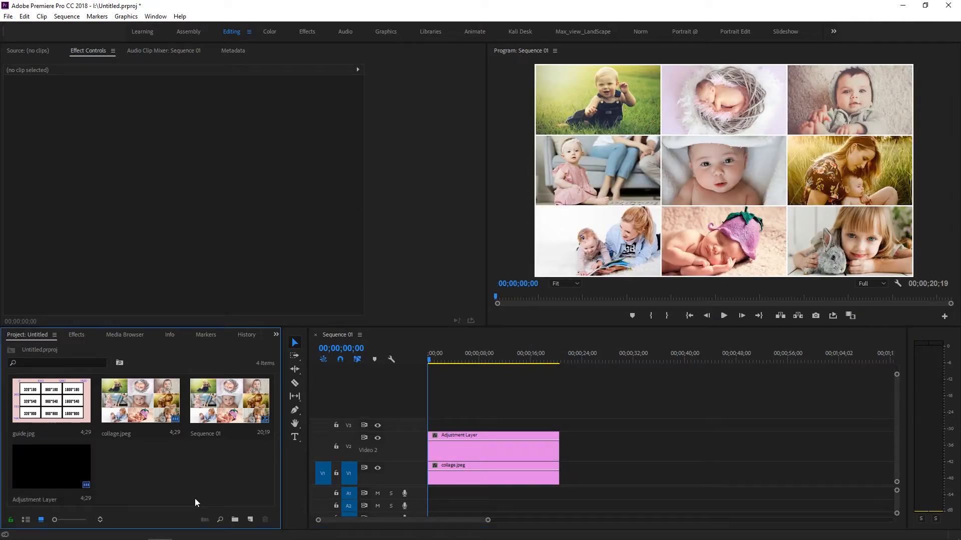
double_click(43, 407)
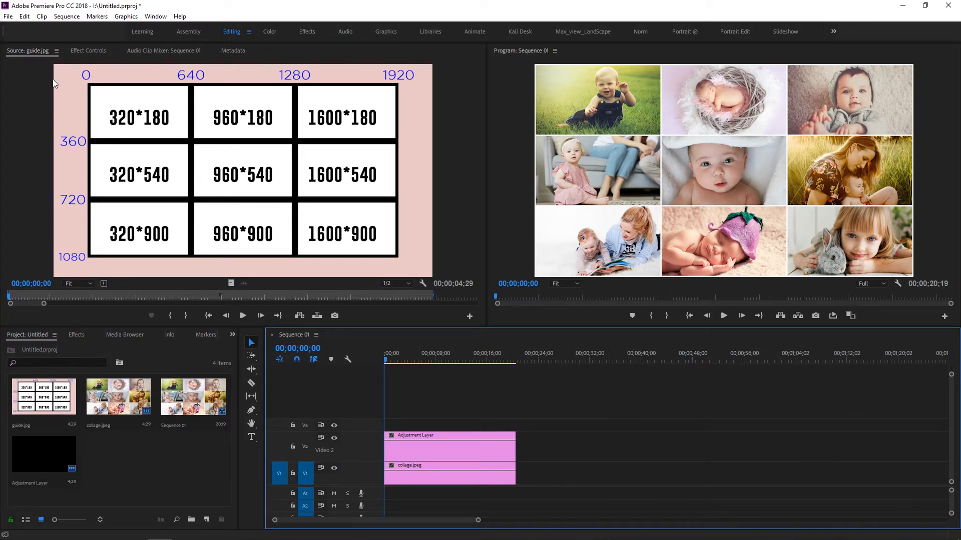
left_click_drag(37, 52, 935, 424)
left_click_drag(616, 444, 545, 449)
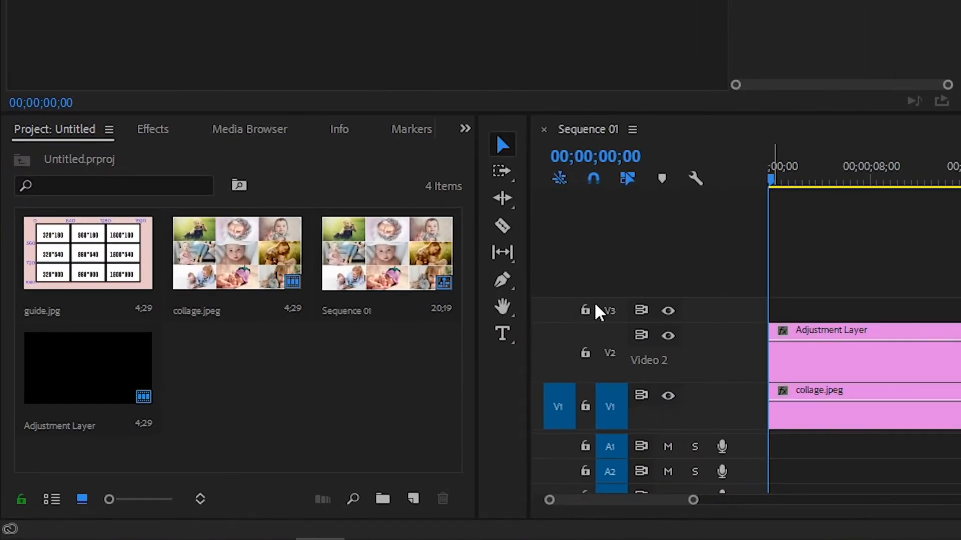
Step: Find the Transform effect under Distort and apply it to the adjustment layer on V2
left_click(153, 129)
left_click(136, 155)
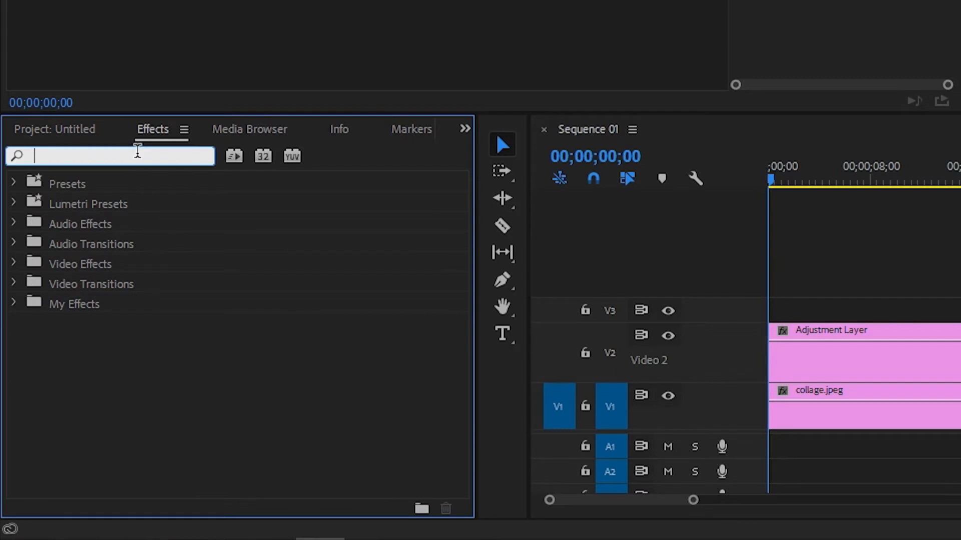
type("tr")
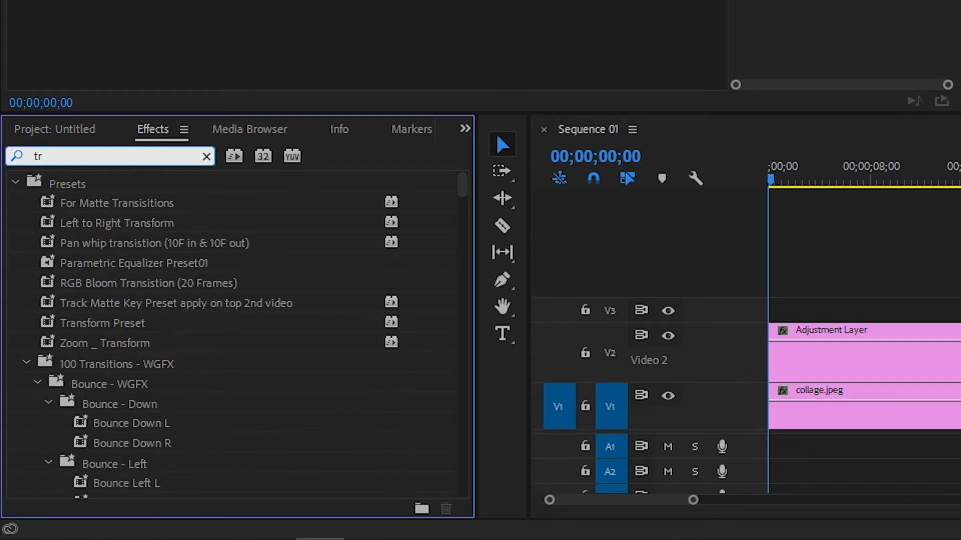
type("ansfor")
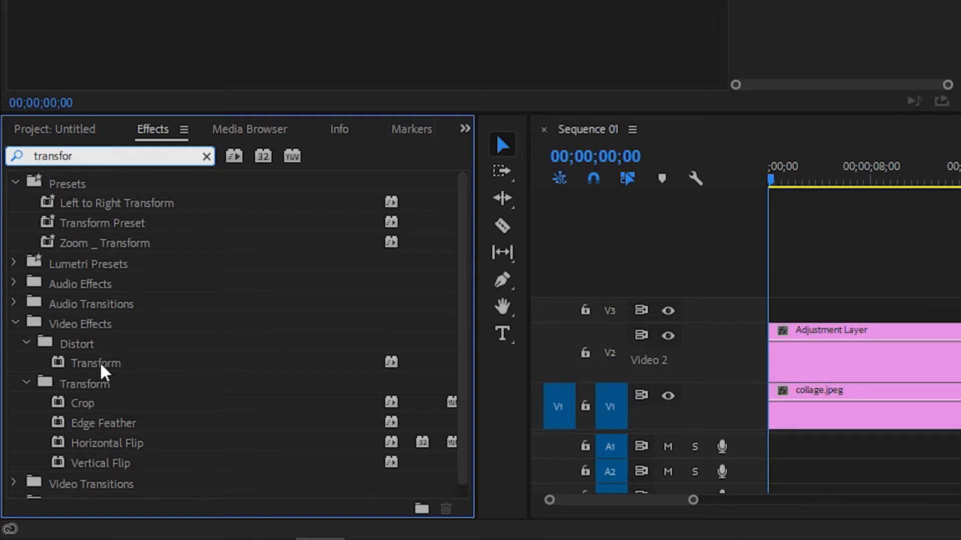
left_click_drag(91, 369, 814, 363)
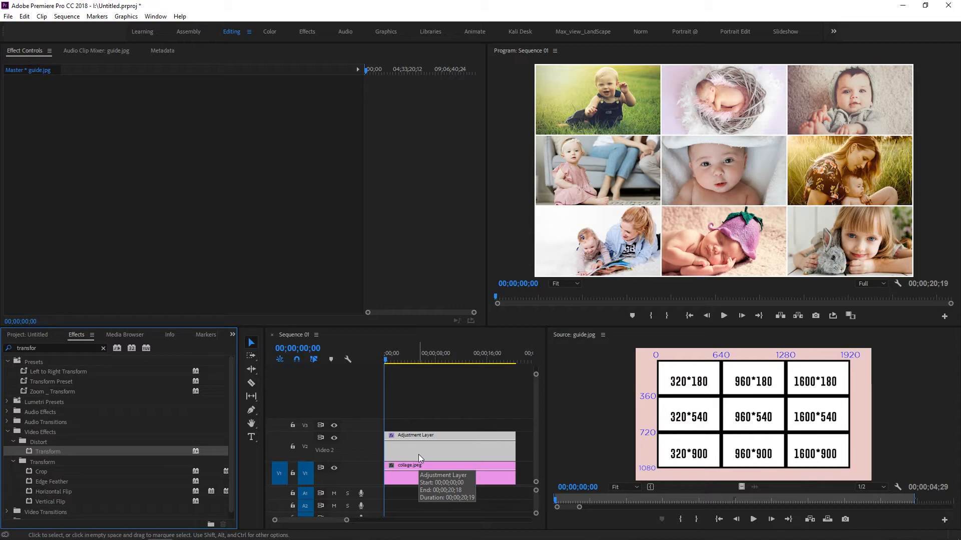
Step: Add a Scale keyframe of 100 at 00;00;00;00 to the adjustment layer's Transform effect
left_click(469, 451)
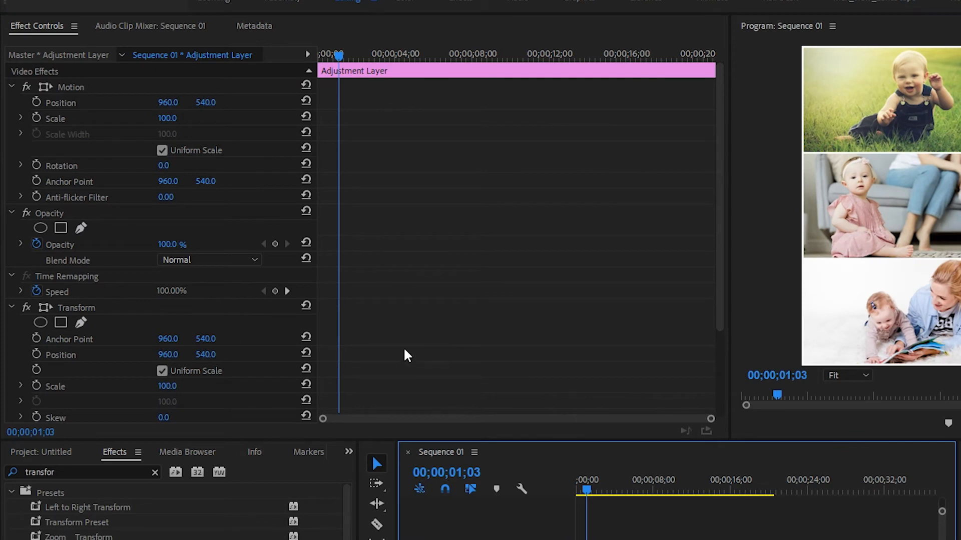
scroll(406, 356, "down", 2)
scroll(406, 355, "down", 3)
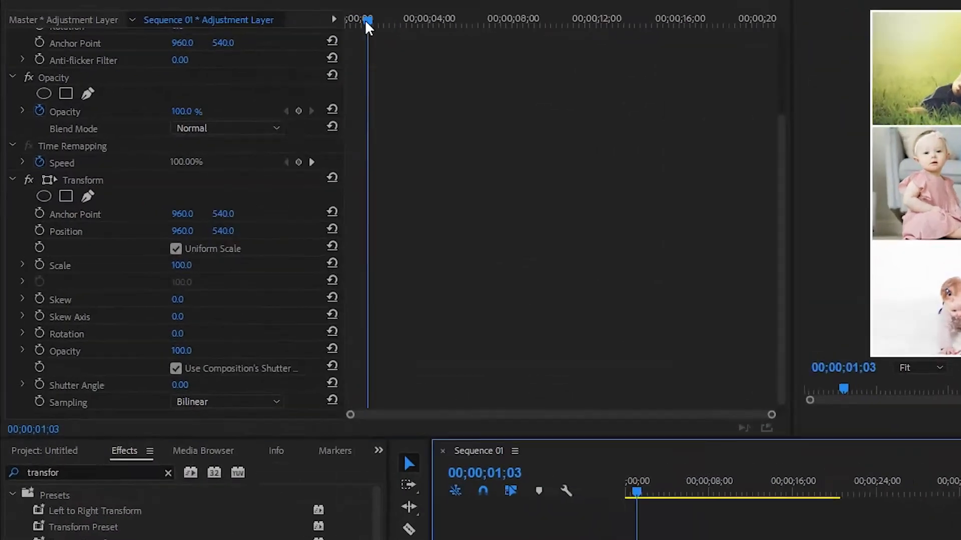
left_click_drag(366, 21, 347, 20)
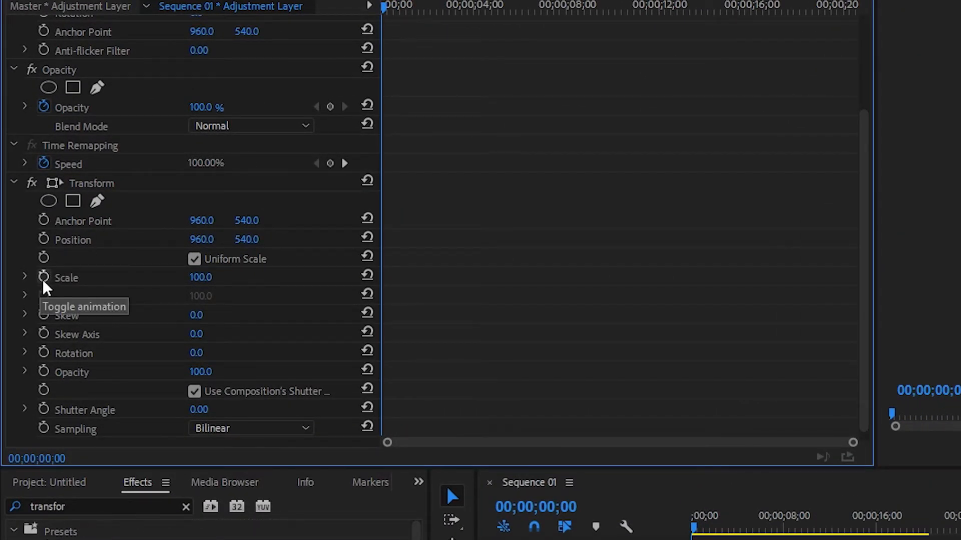
left_click(44, 279)
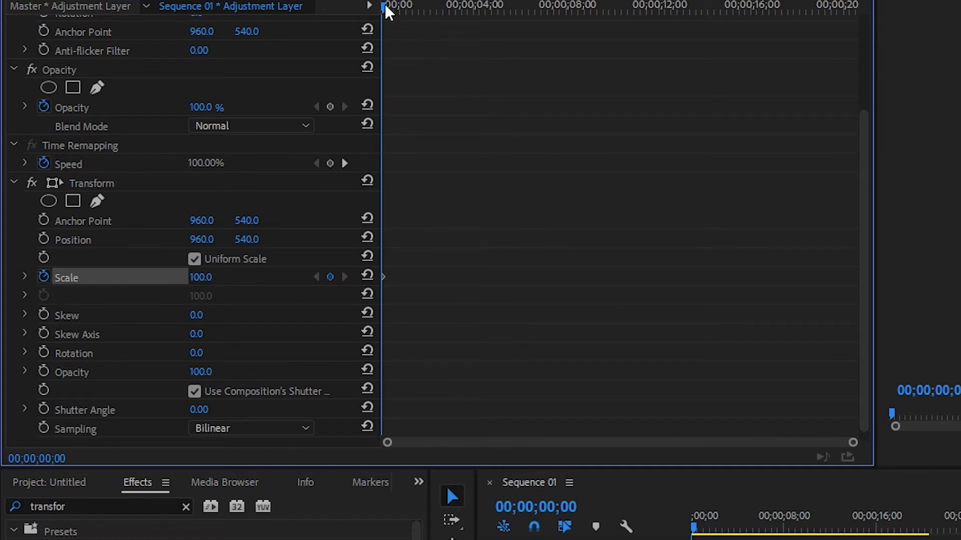
Step: Set the Transform effect's Scale to 300 at 00;00;00;28 to add a second keyframe
left_click_drag(385, 4, 406, 8)
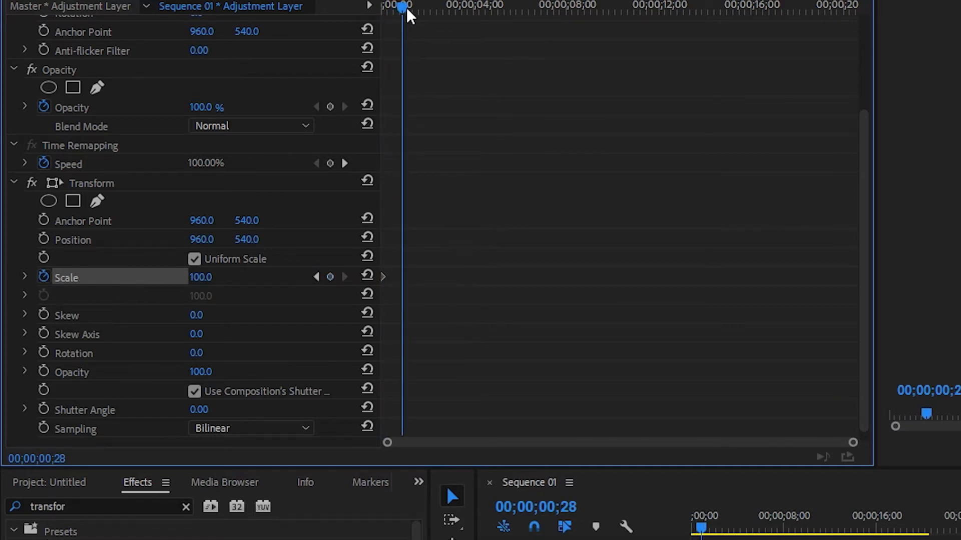
left_click(199, 278)
type("300")
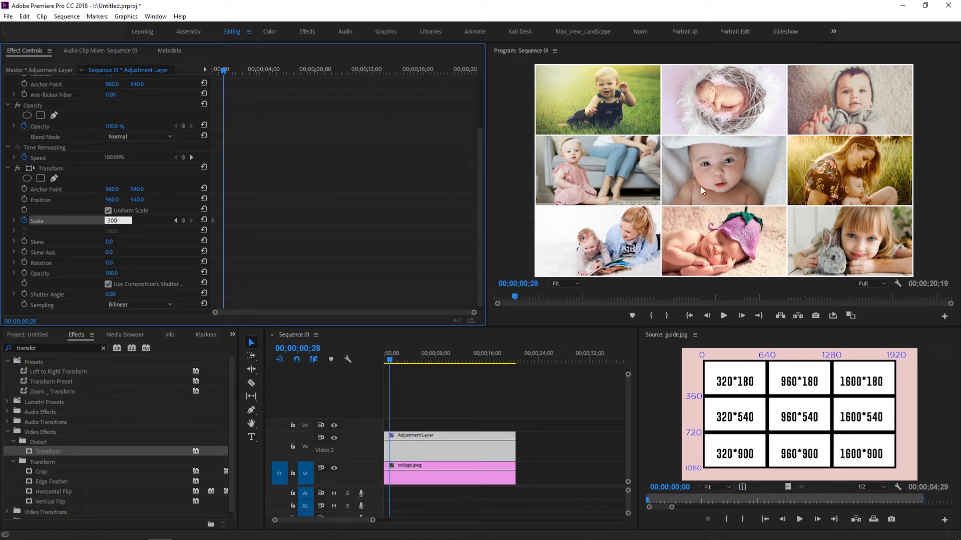
key("Return")
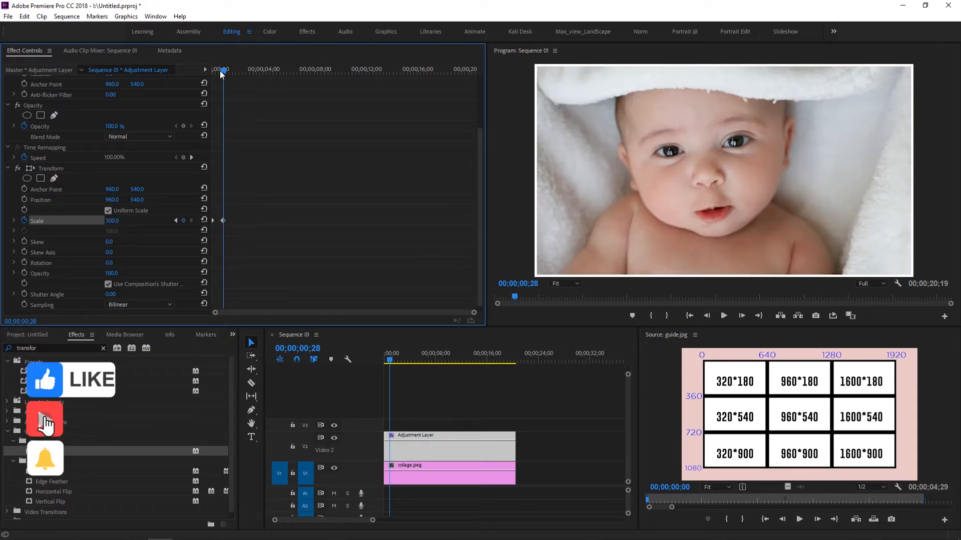
Step: Play the zoom animation from the start of the sequence and return the playhead to the beginning
key("Home")
key("space")
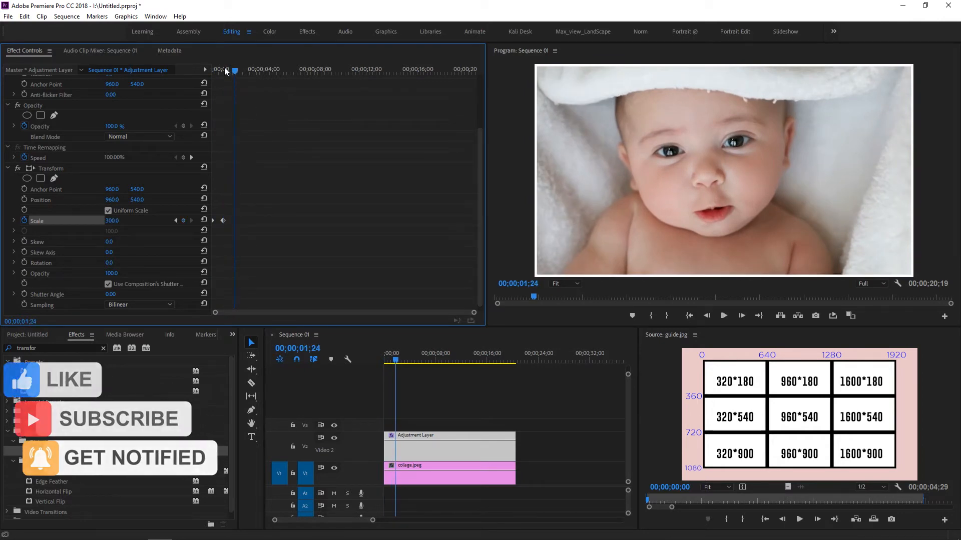
key("Home")
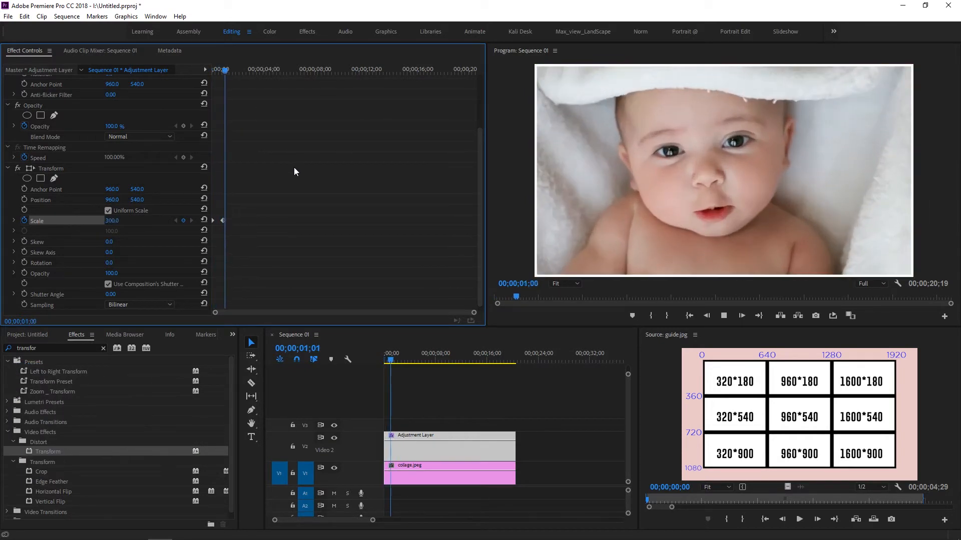
key("space")
key("Home")
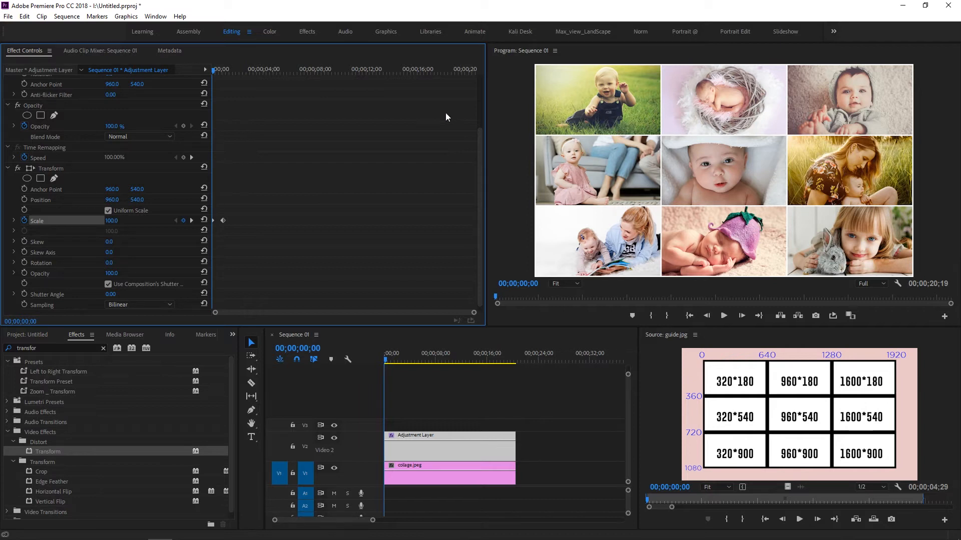
Step: Set the Transform effect's Anchor Point to 320, 180 with the playhead on the second Scale keyframe at 00;00;00;28
left_click(191, 221)
key("Home")
left_click(193, 220)
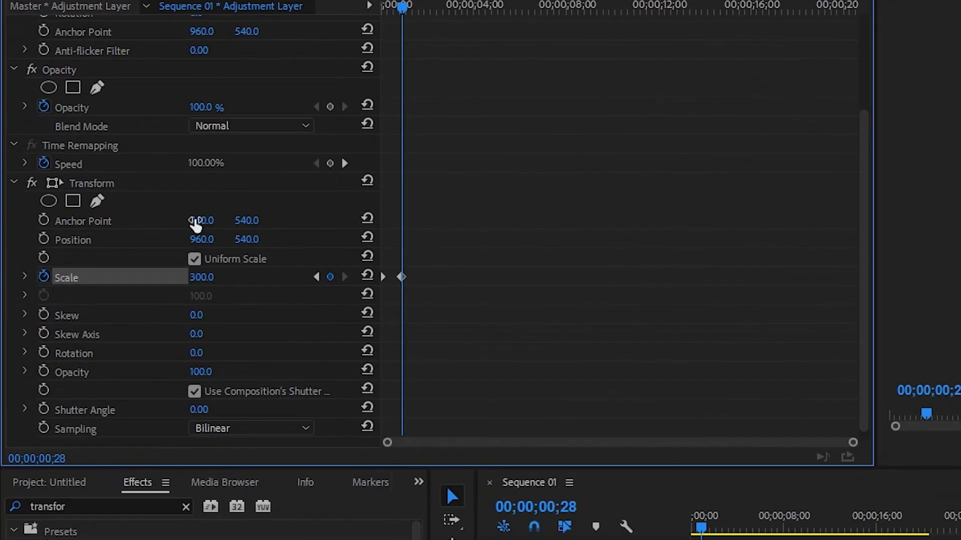
left_click(209, 216)
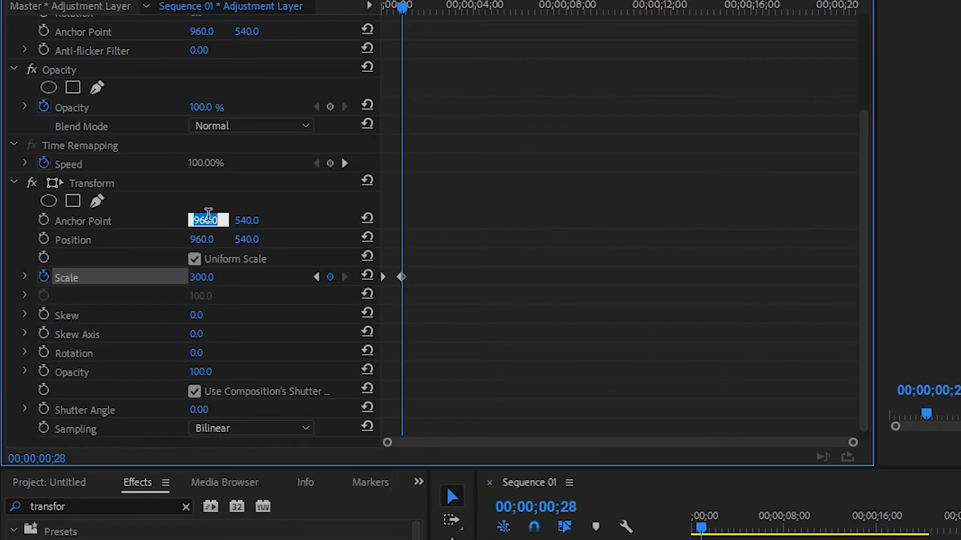
type("320")
key("Tab")
type("180")
key("Return")
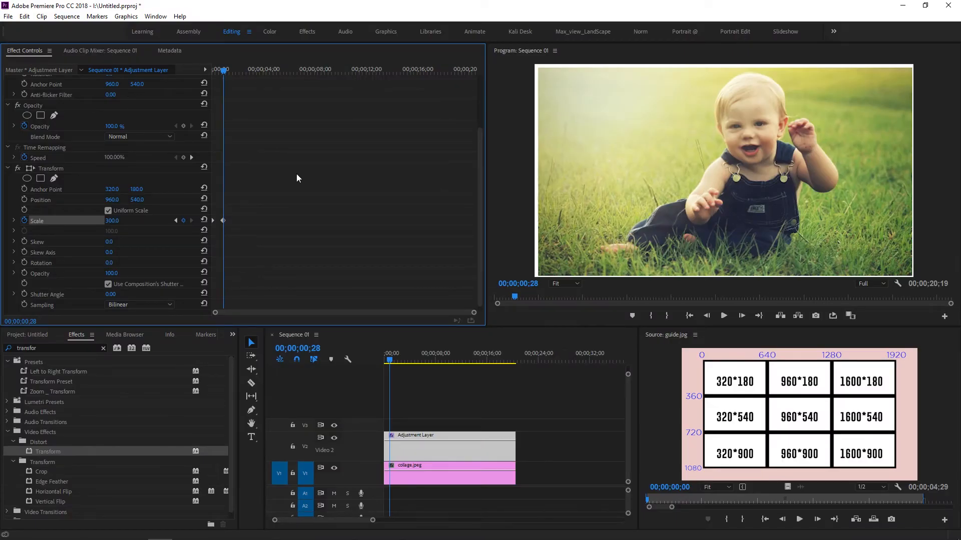
Step: Play and scrub through the zoom between the two Scale keyframes, then return the playhead to the start
left_click_drag(219, 69, 191, 70)
key("space")
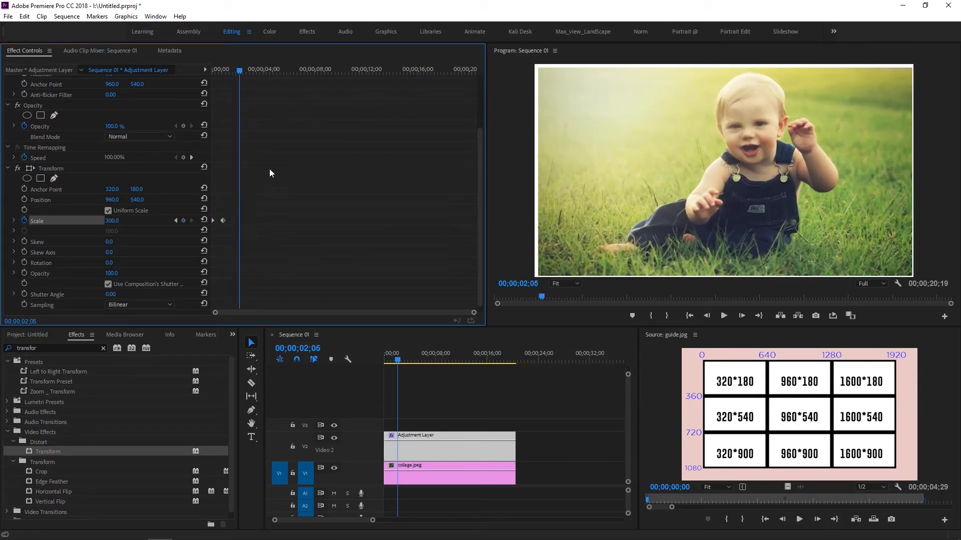
left_click(217, 70)
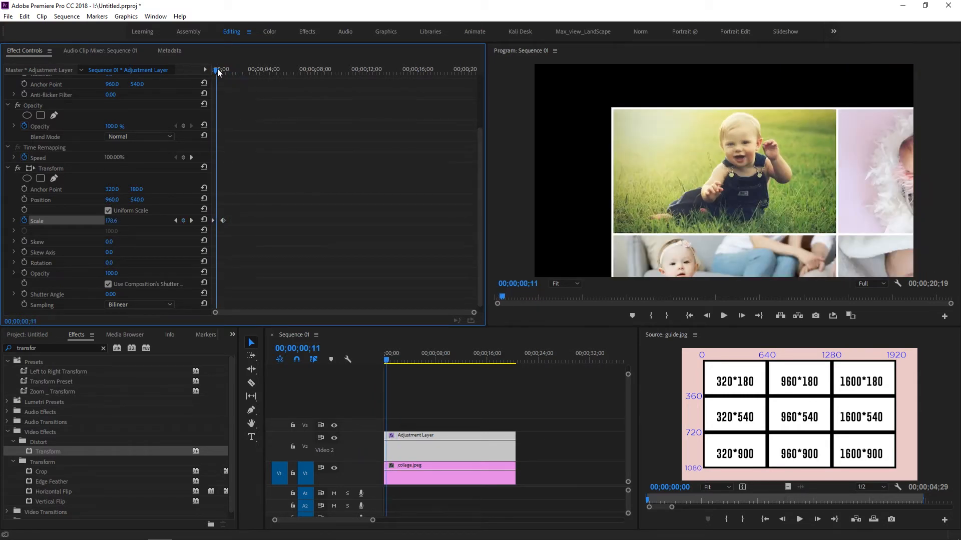
mouse_move(217, 70)
left_mouse_down()
mouse_move(205, 70)
mouse_move(226, 73)
left_mouse_up()
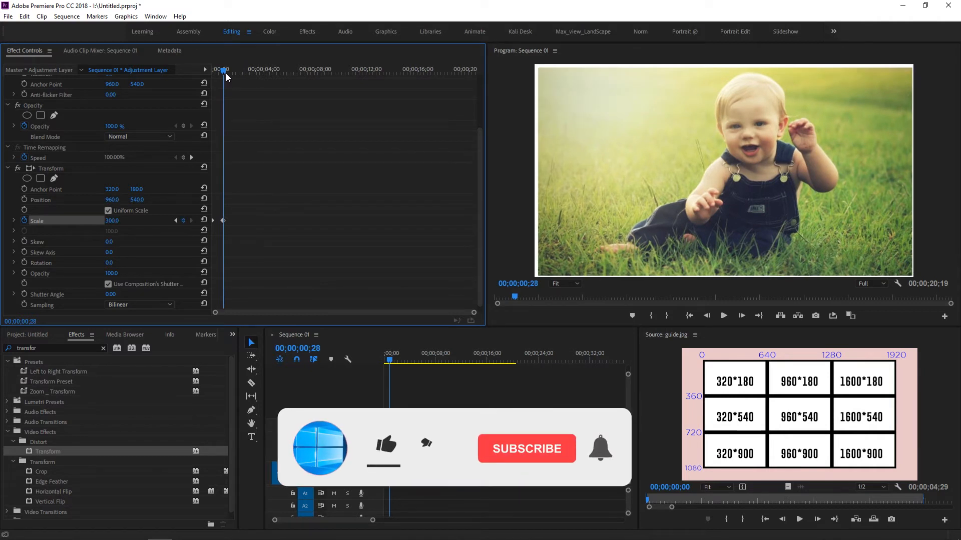
left_click_drag(226, 75, 214, 71)
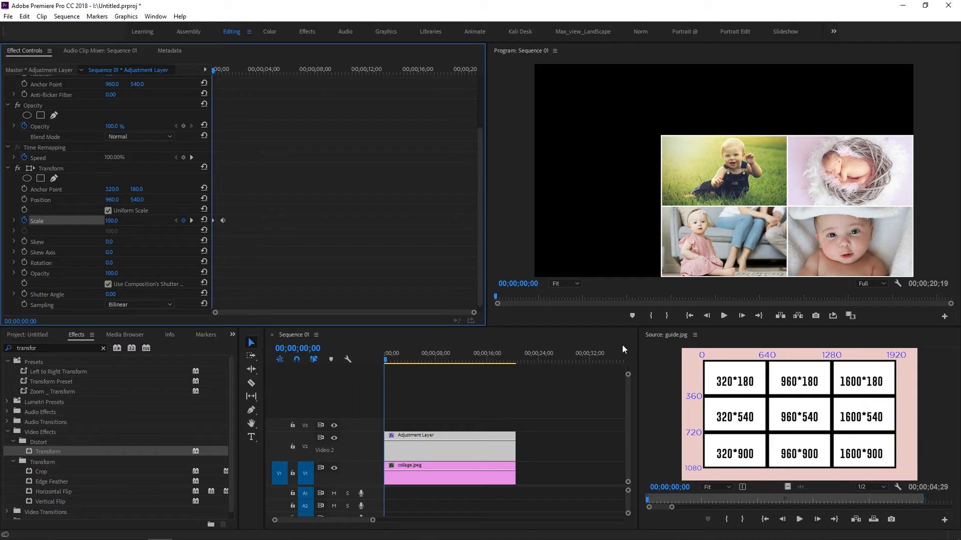
Step: Add a Position keyframe of 960, 540 at 00;00;00;28 to the Transform effect
left_click(52, 200)
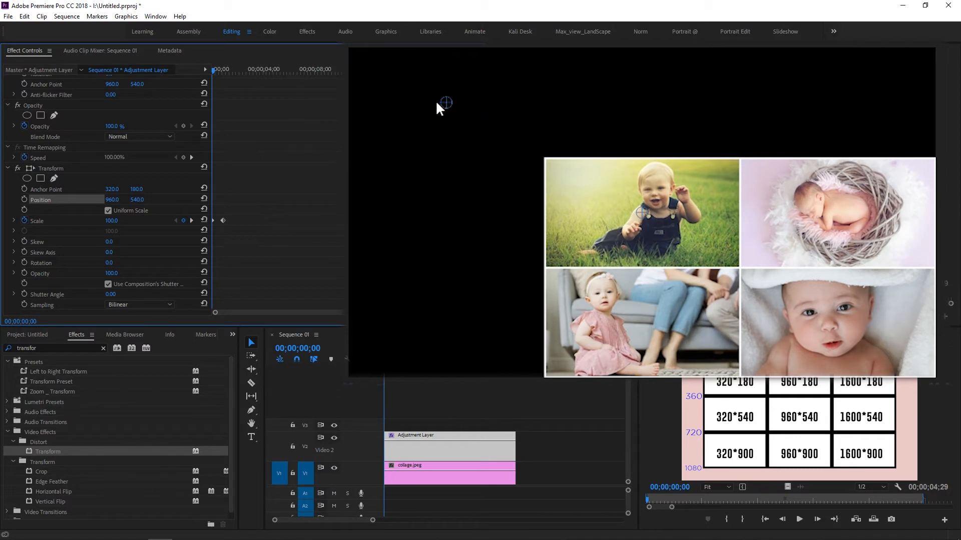
left_click_drag(214, 70, 227, 74)
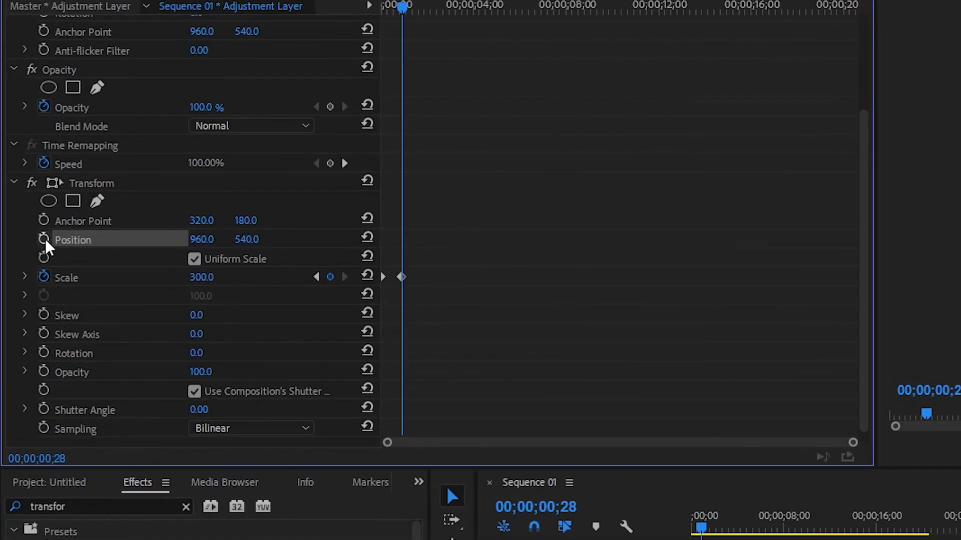
left_click(25, 199)
Step: Set the Transform effect's Position to 320, 180 at 00;00;00;00 as a keyframe and play the zoom
left_click_drag(403, 7, 383, 8)
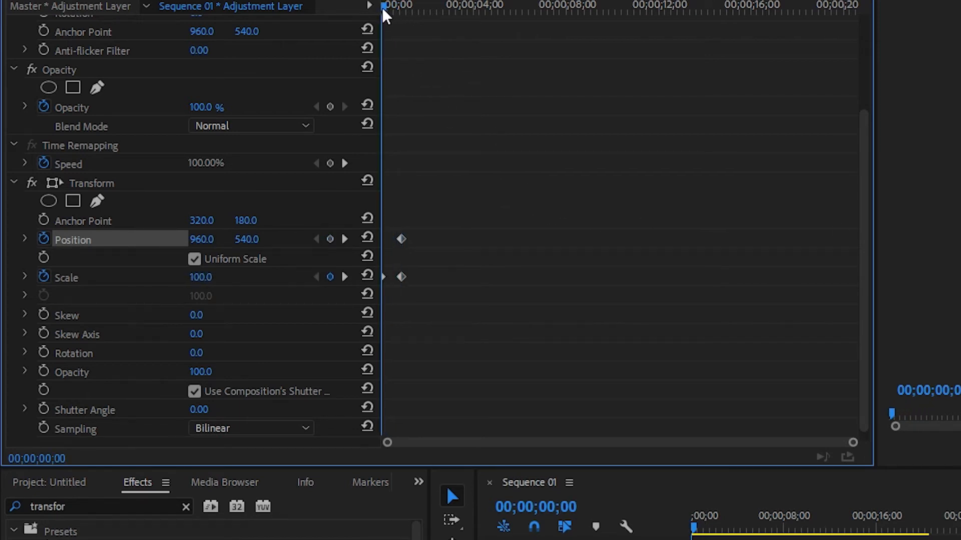
left_click(201, 240)
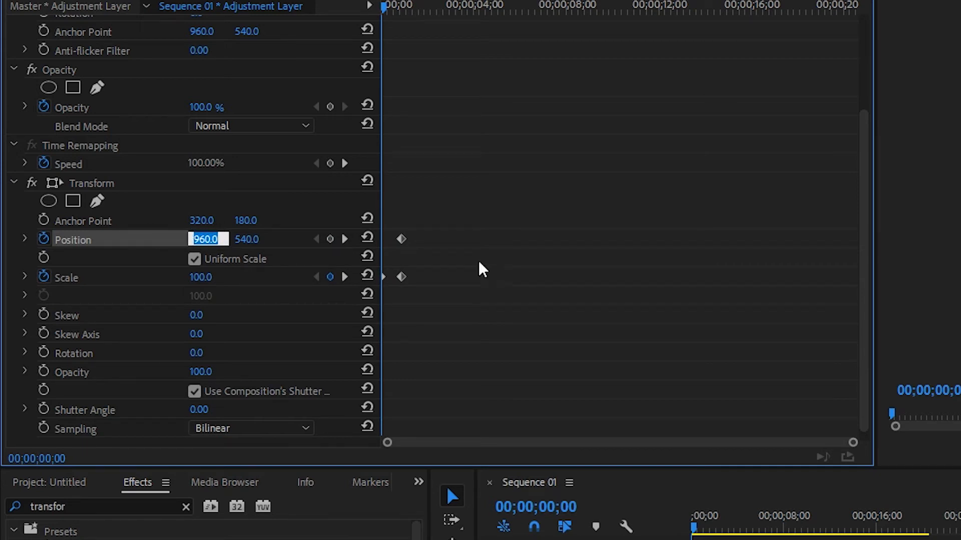
type("320")
key("Tab")
type("180")
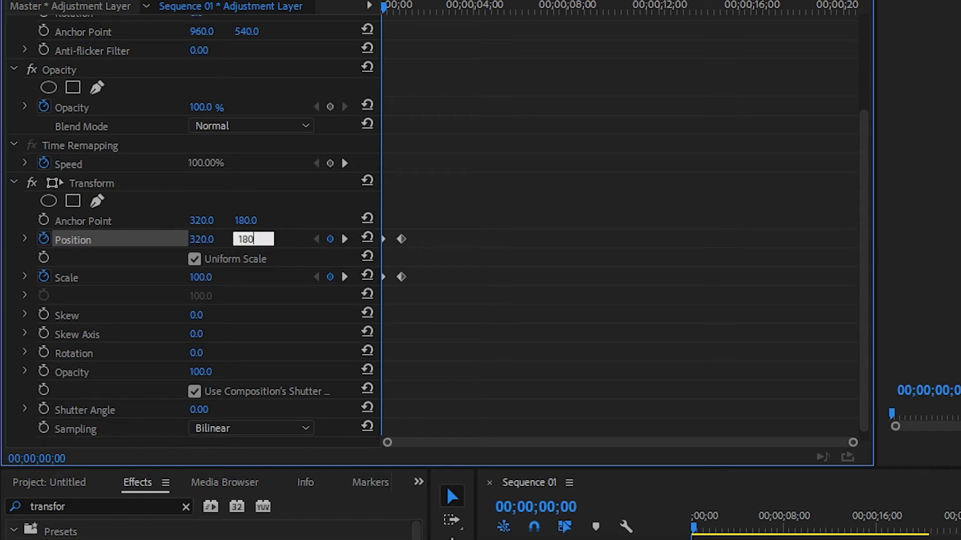
key("Return")
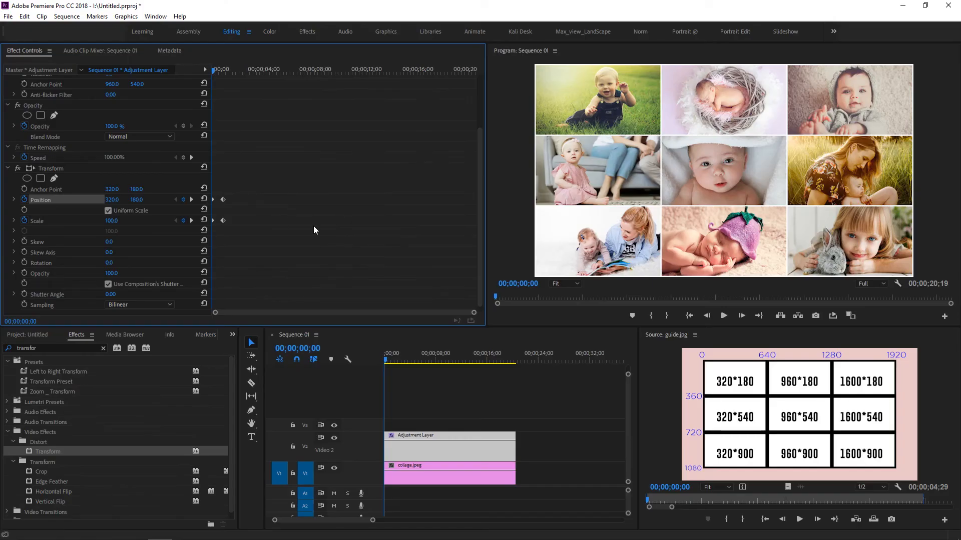
key("space")
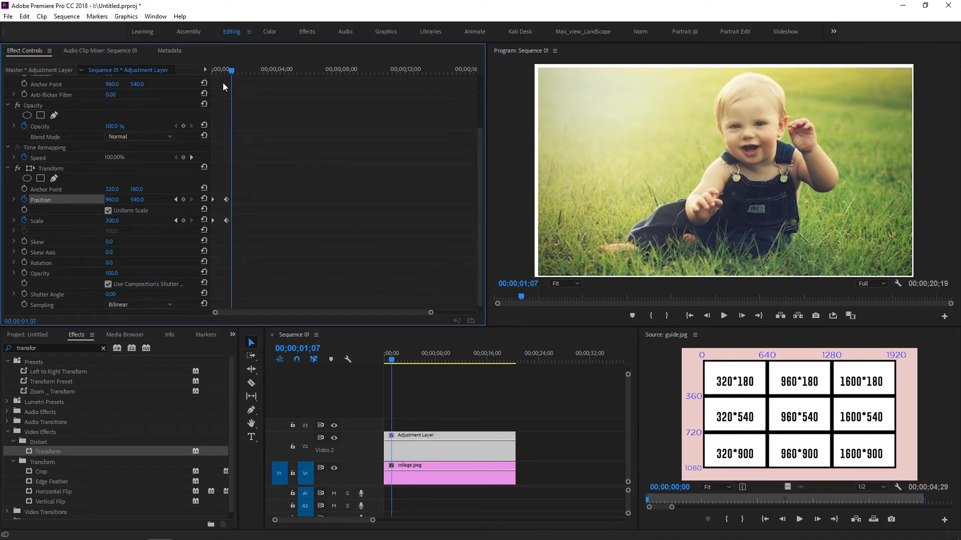
left_click(215, 71)
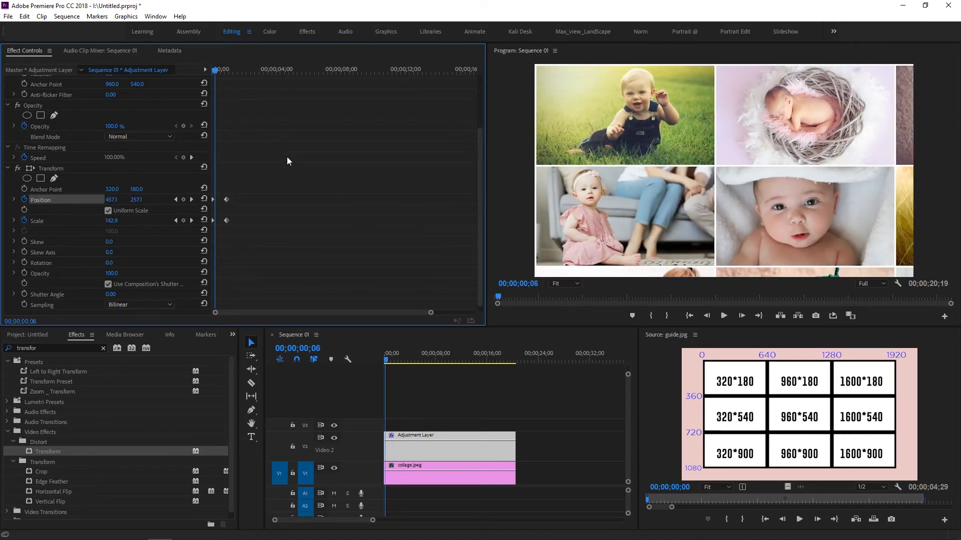
Step: Turn off the composition's shutter angle in the Transform effect and set the Shutter Angle to 180
left_click(108, 284)
left_click(110, 295)
type("180")
key("Return")
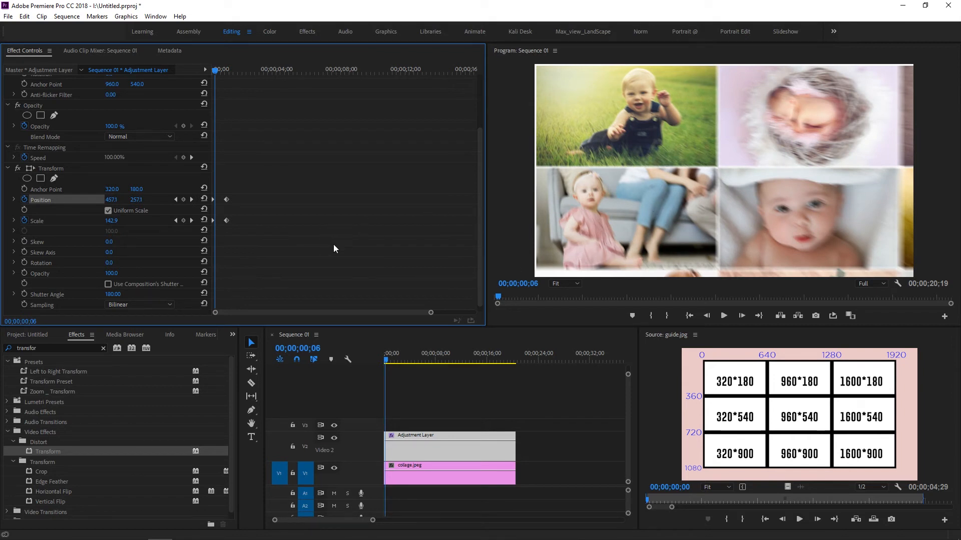
Step: Step through a few frames and replay the zoom from the start to check the motion blur
key("Right")
key("Right")
key("Right")
key("Right")
key("Right")
key("Right")
key("Right")
key("Right")
key("Right")
key("Right")
key("Right")
key("Right")
key("Right")
key("Right")
key("Right")
key("Right")
key("Right")
key("Right")
key("Right")
key("Right")
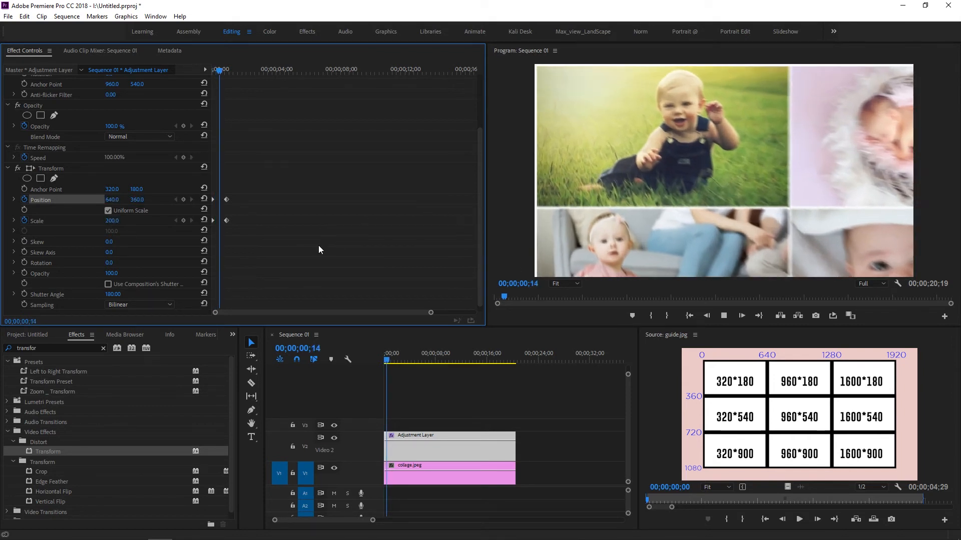
left_click(212, 72)
key("space")
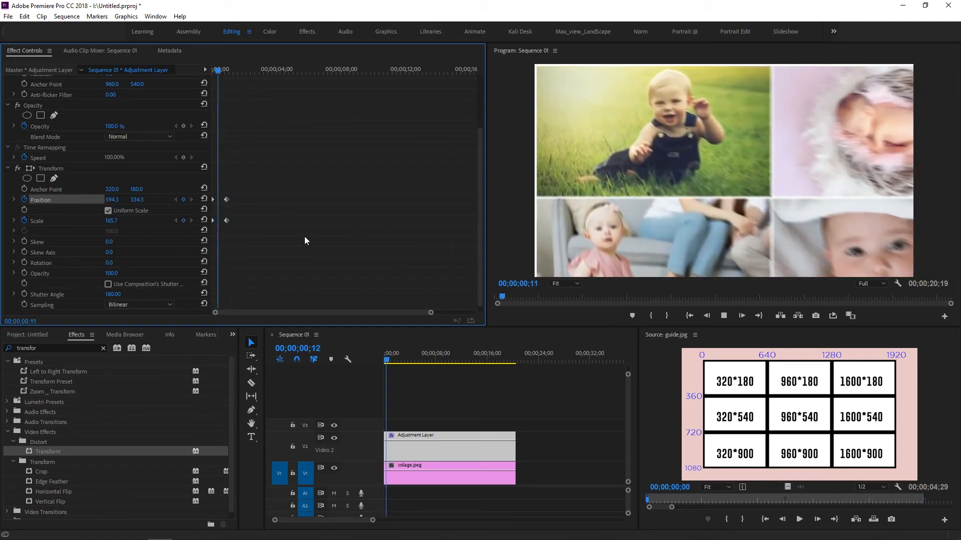
key("space")
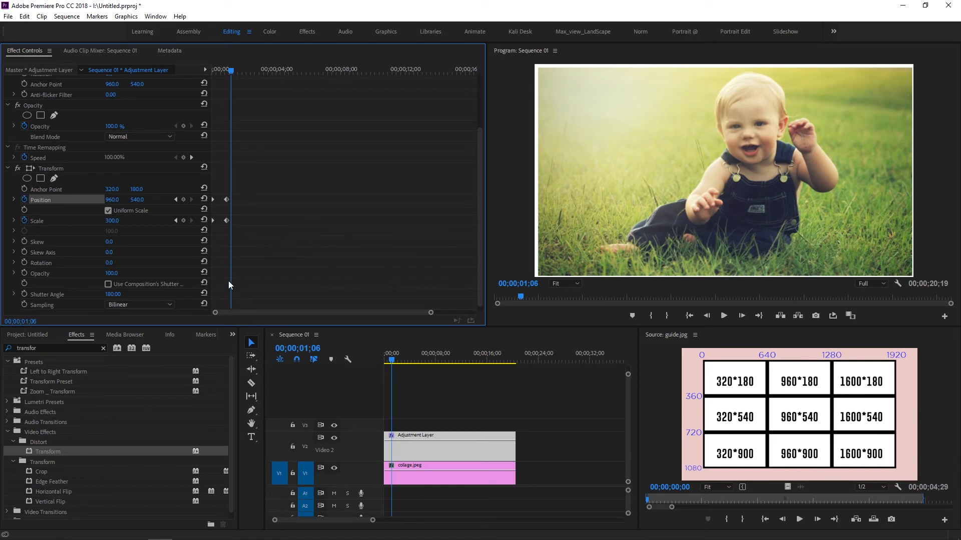
Step: Reset the Transform effect's composition shutter option and Shutter Angle to their defaults, and move the playhead back near the start
left_click(205, 282)
left_click(204, 293)
left_click_drag(230, 70, 211, 73)
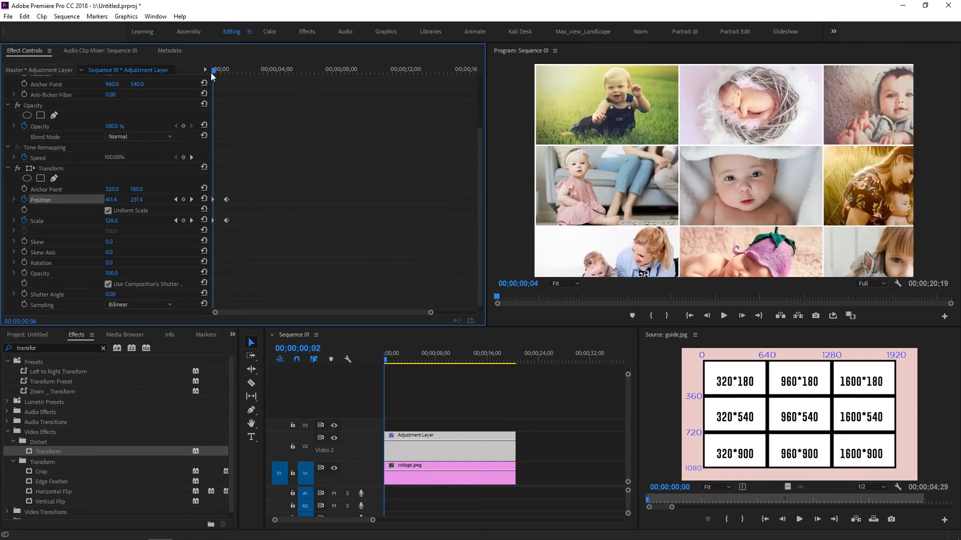
Step: Replay the zoom from the start and scrub past the second pair of Position and Scale keyframes
key("space")
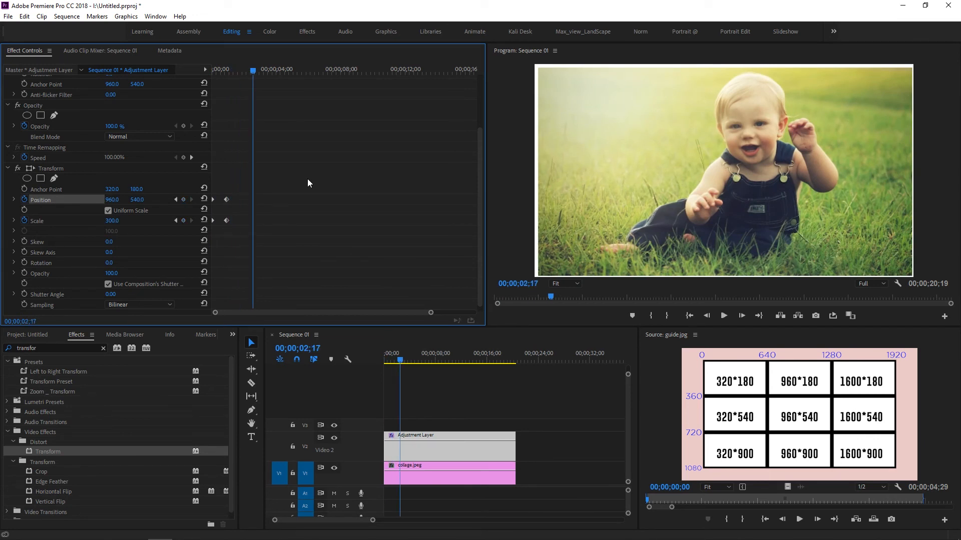
left_click_drag(235, 72, 204, 81)
key("space")
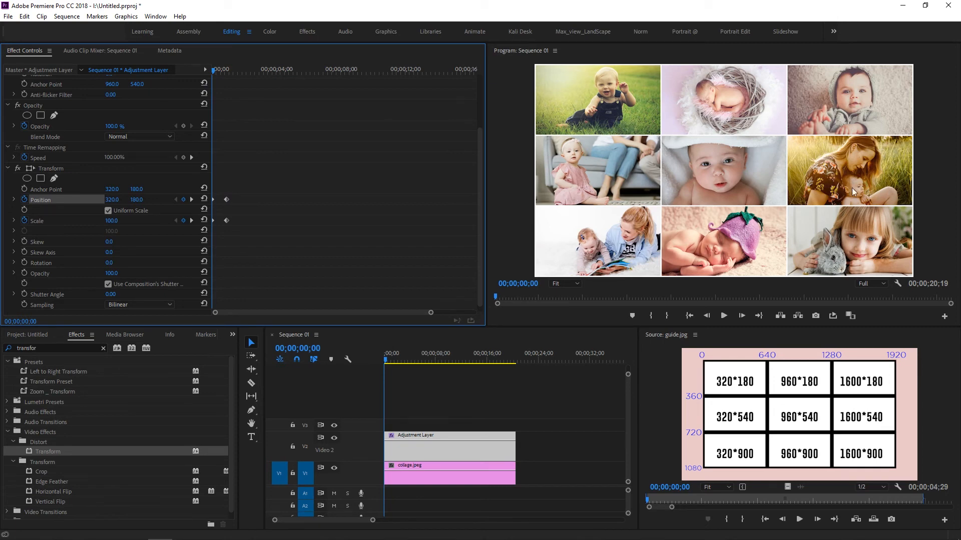
left_click_drag(216, 73, 259, 82)
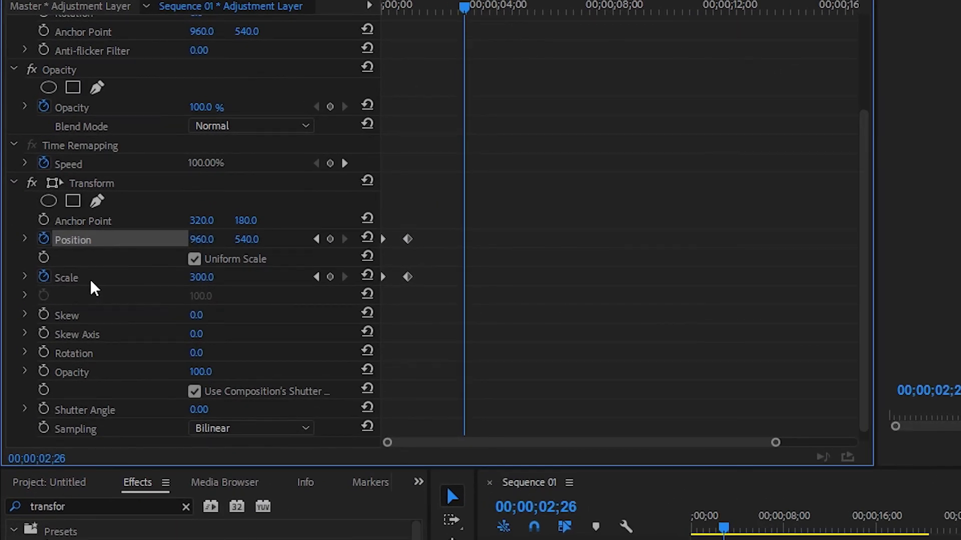
left_click_drag(422, 5, 366, 6)
key("space")
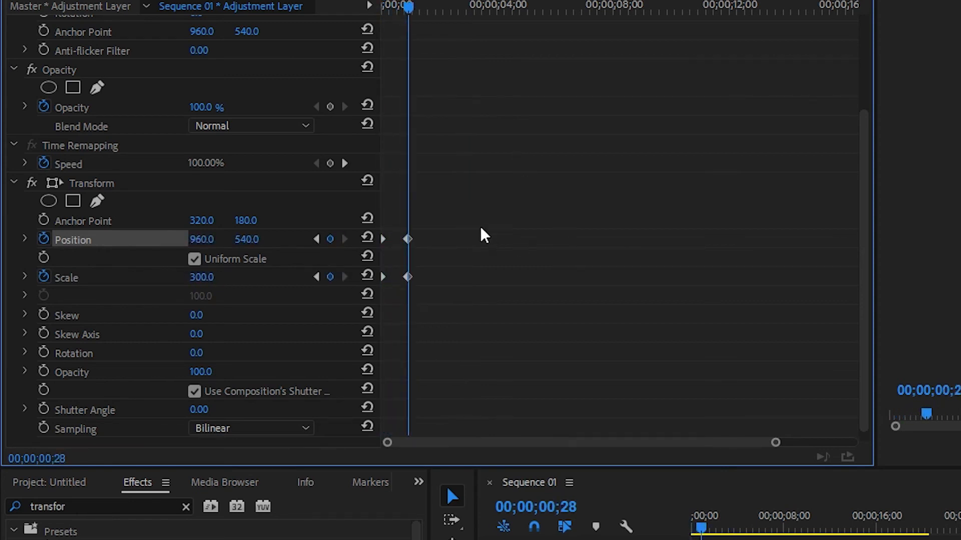
Step: Keyframe the Transform effect's Anchor Point at 320, 180 at 00;00;02;16 and at 1600, 540 at 00;00;05;09
left_click_drag(410, 5, 458, 20)
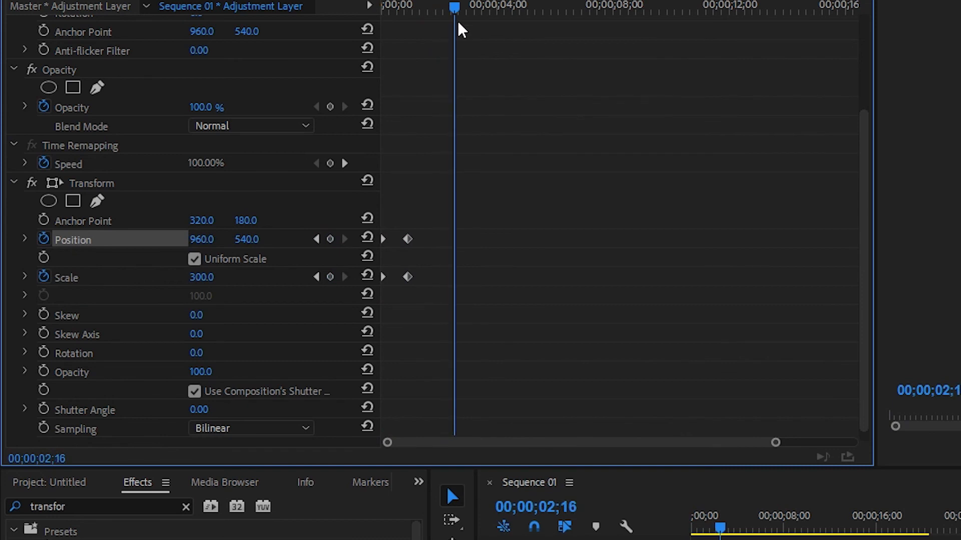
left_click(44, 220)
left_click_drag(458, 7, 540, 22)
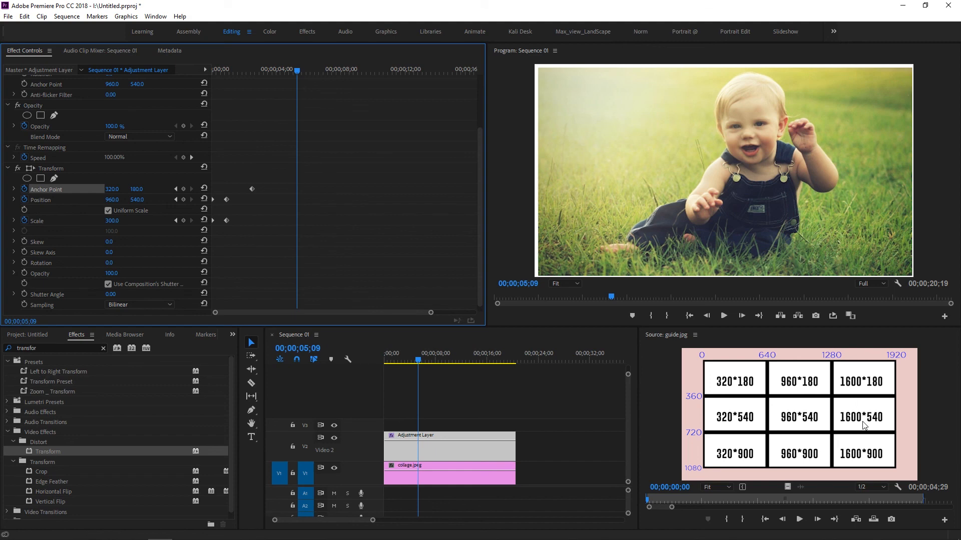
left_click(112, 189)
type("1600")
key("Tab")
type("540")
key("Return")
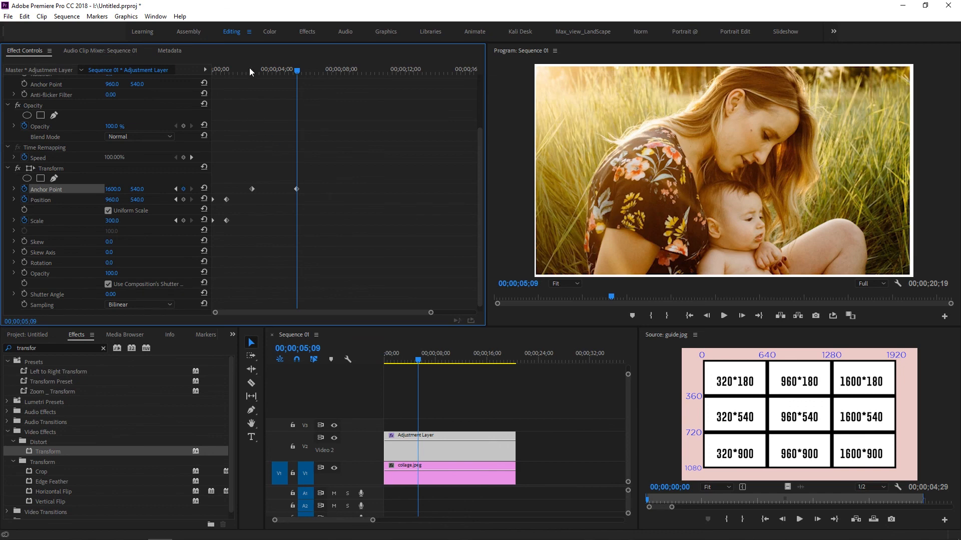
Step: Play the sequence from near the start through the move to the second photo and stop playback
left_click_drag(249, 68, 219, 74)
key("space")
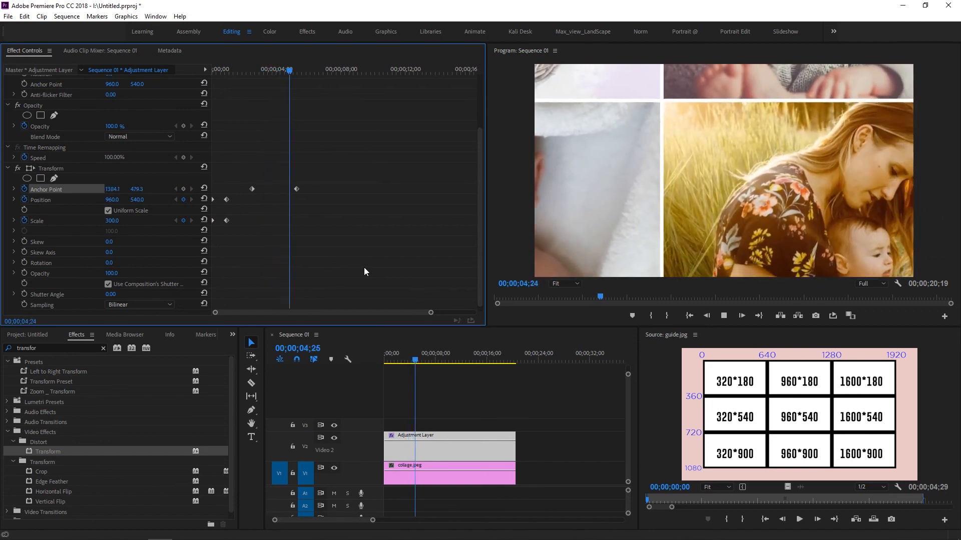
key("space")
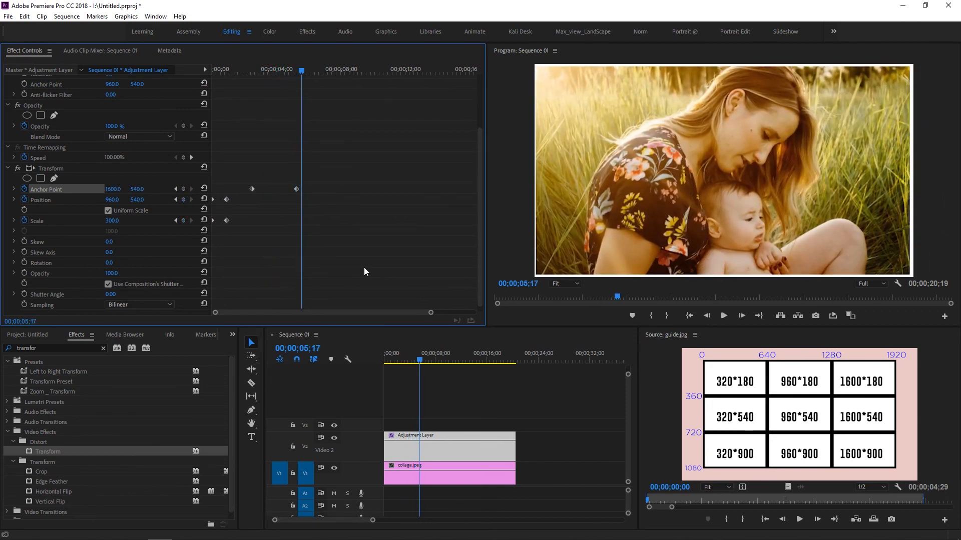